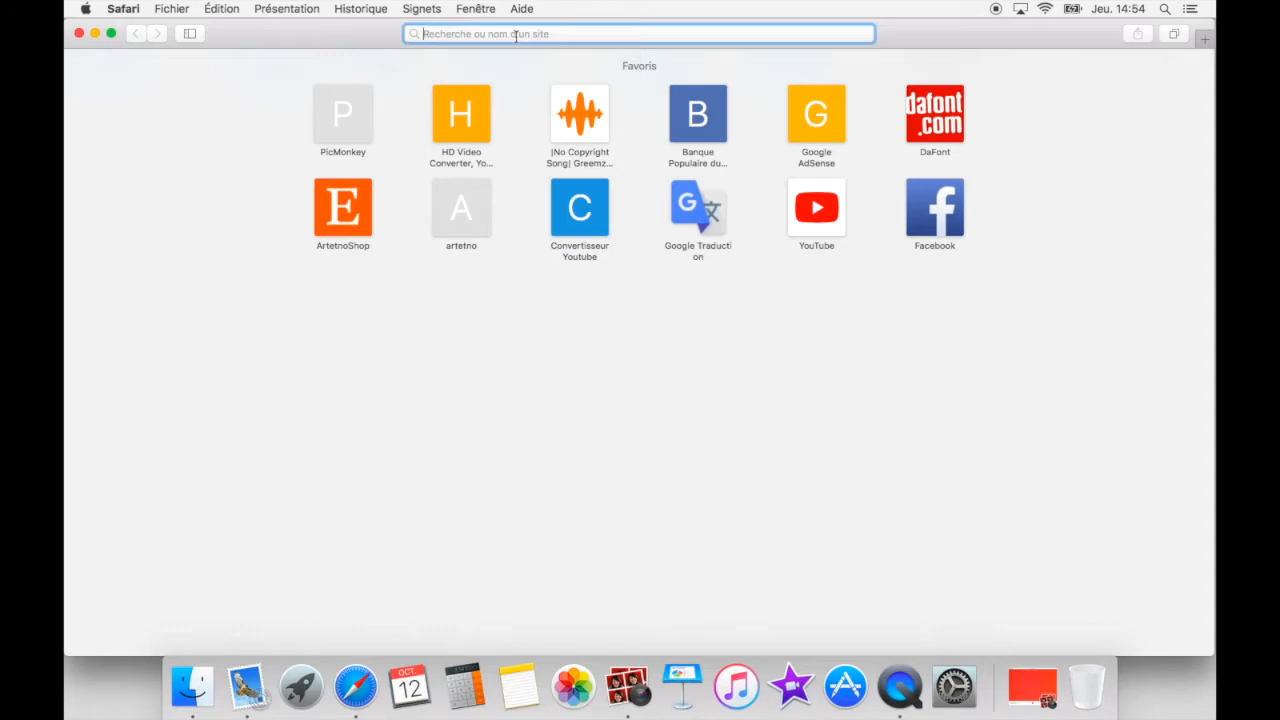
Step: Search Google Images for "tache encre couleur" and look over the ink splash results
{"action": "type", "text": "ache enc"}
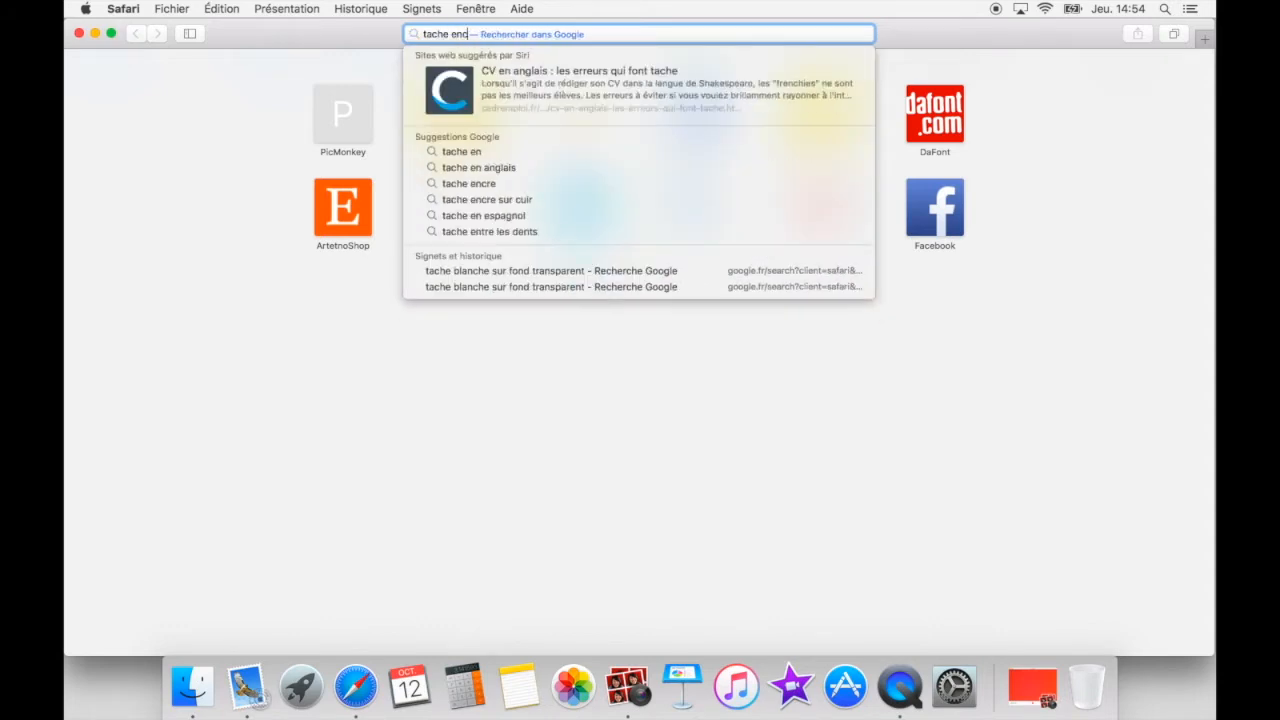
{"action": "type", "text": "re couleur"}
{"action": "key", "text": "Return"}
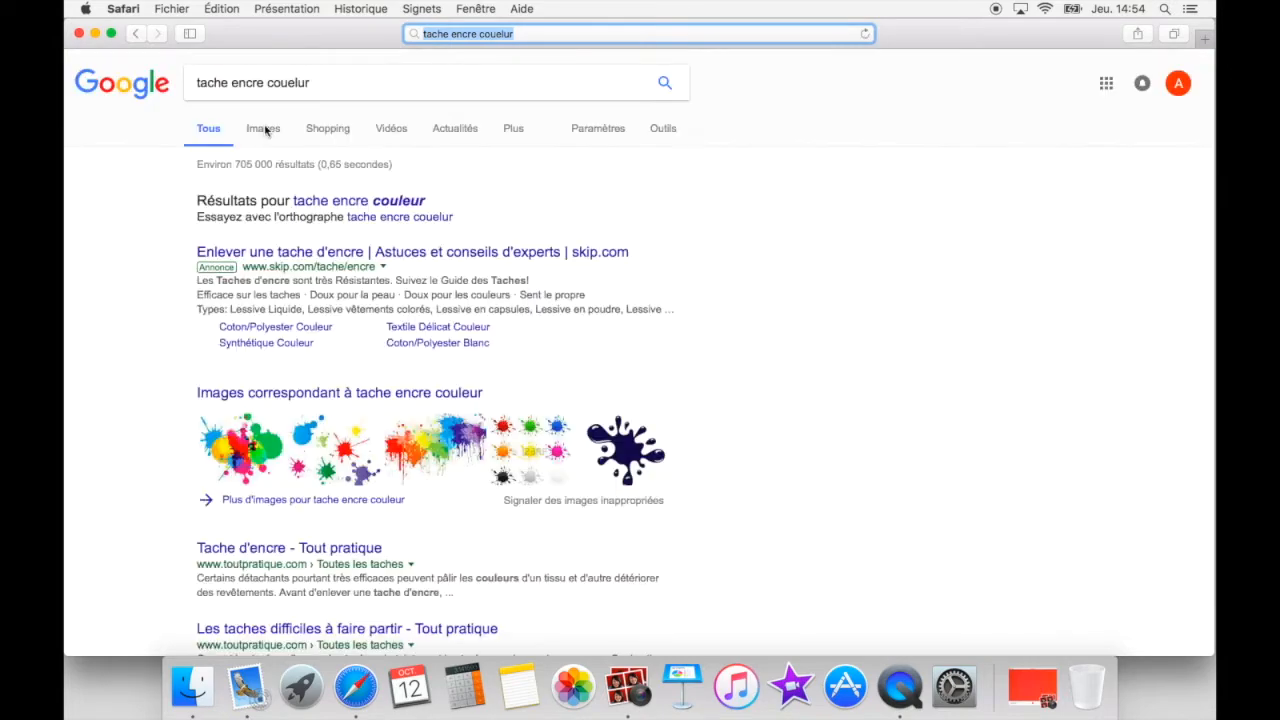
{"action": "left_click", "coordinate": [264, 129]}
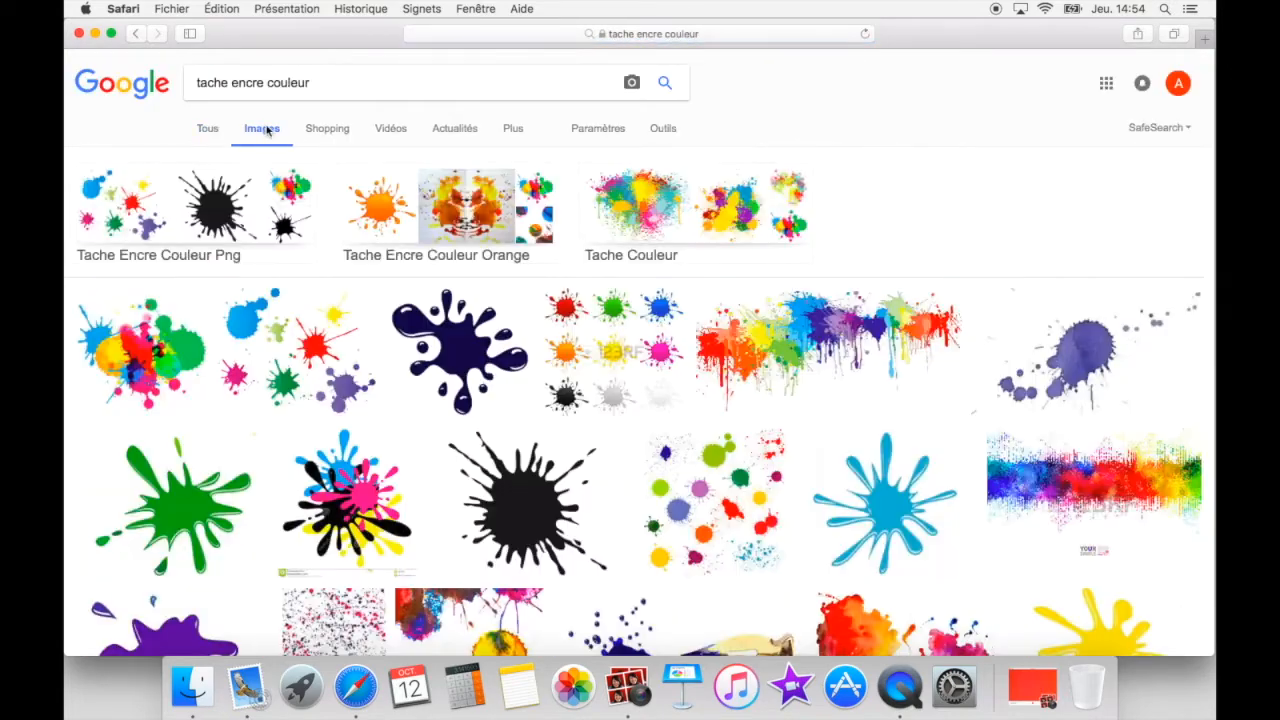
{"action": "scroll", "coordinate": [591, 424], "scroll_direction": "down", "scroll_amount": 3}
{"action": "scroll", "coordinate": [591, 424], "scroll_direction": "up", "scroll_amount": 3}
Step: Search Google Images for "tache tumblr" instead
{"action": "left_click", "coordinate": [323, 72]}
{"action": "key", "text": "super+a"}
{"action": "type", "text": "tache t"}
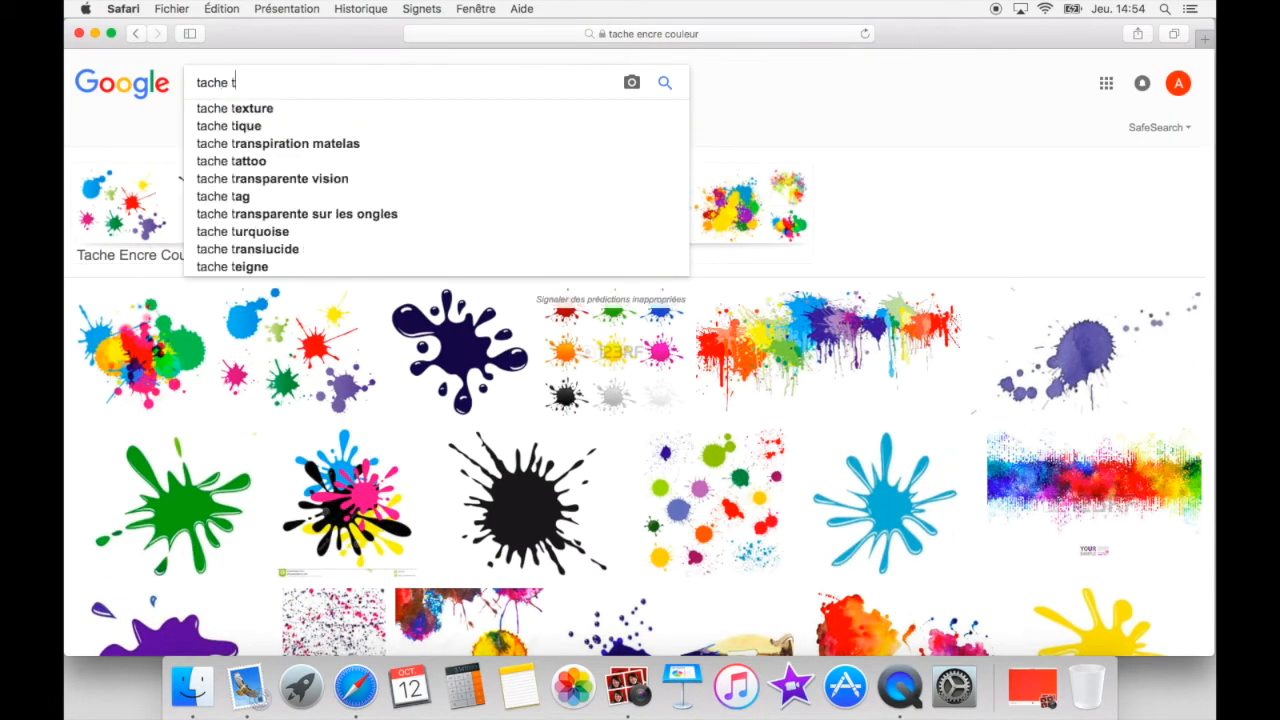
{"action": "type", "text": "umblr"}
{"action": "key", "text": "Return"}
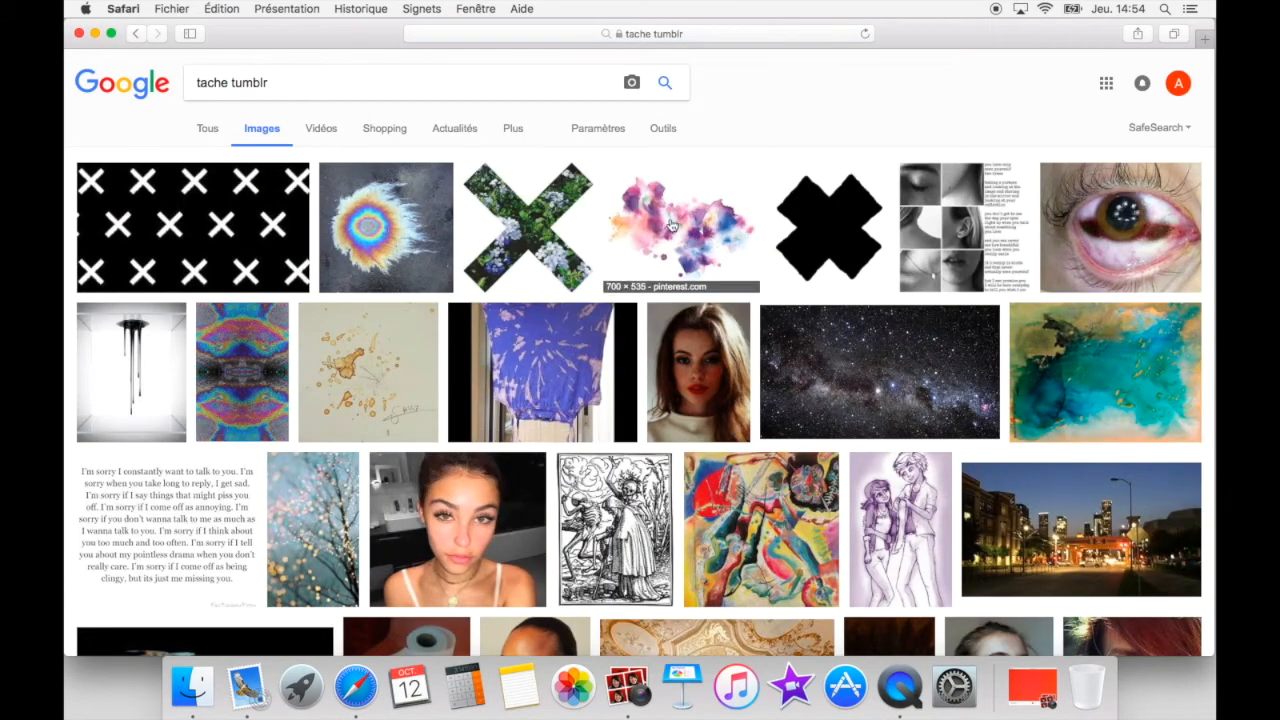
Step: Save the pink, purple and blue watercolour splash image from the Pinterest result to Bureau
{"action": "left_click", "coordinate": [672, 223]}
{"action": "right_click", "coordinate": [542, 313]}
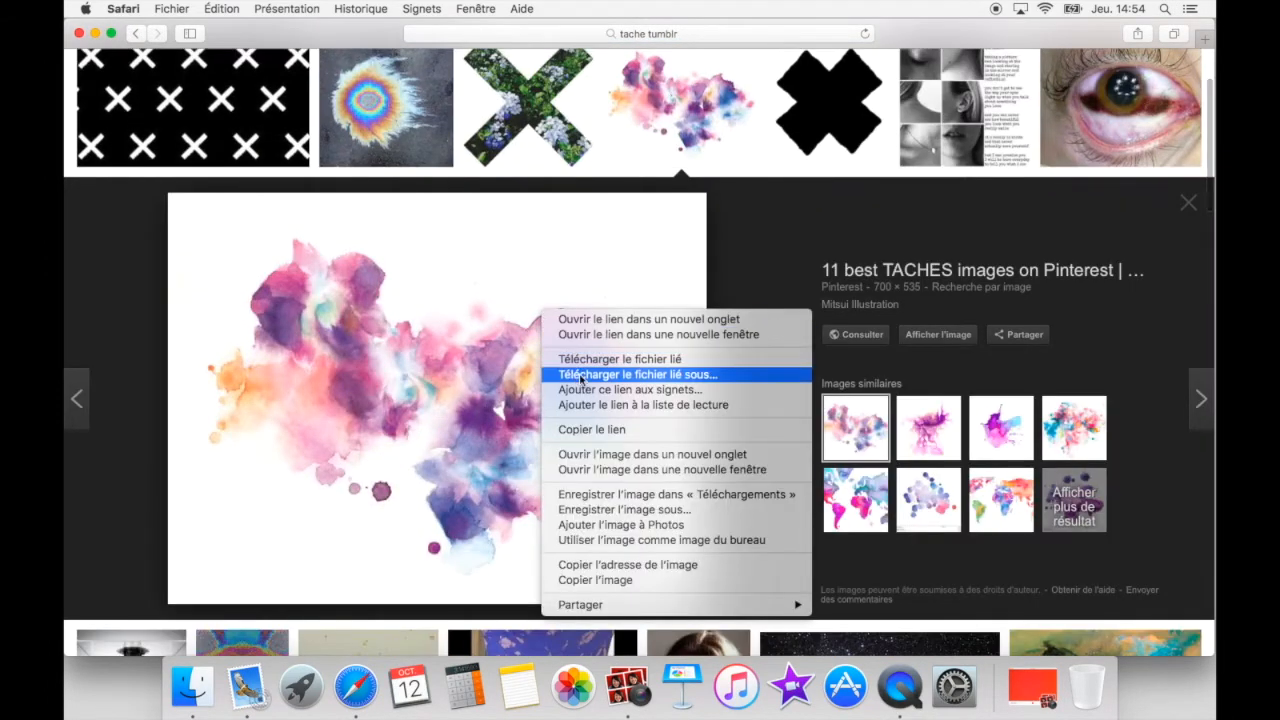
{"action": "left_click", "coordinate": [604, 509]}
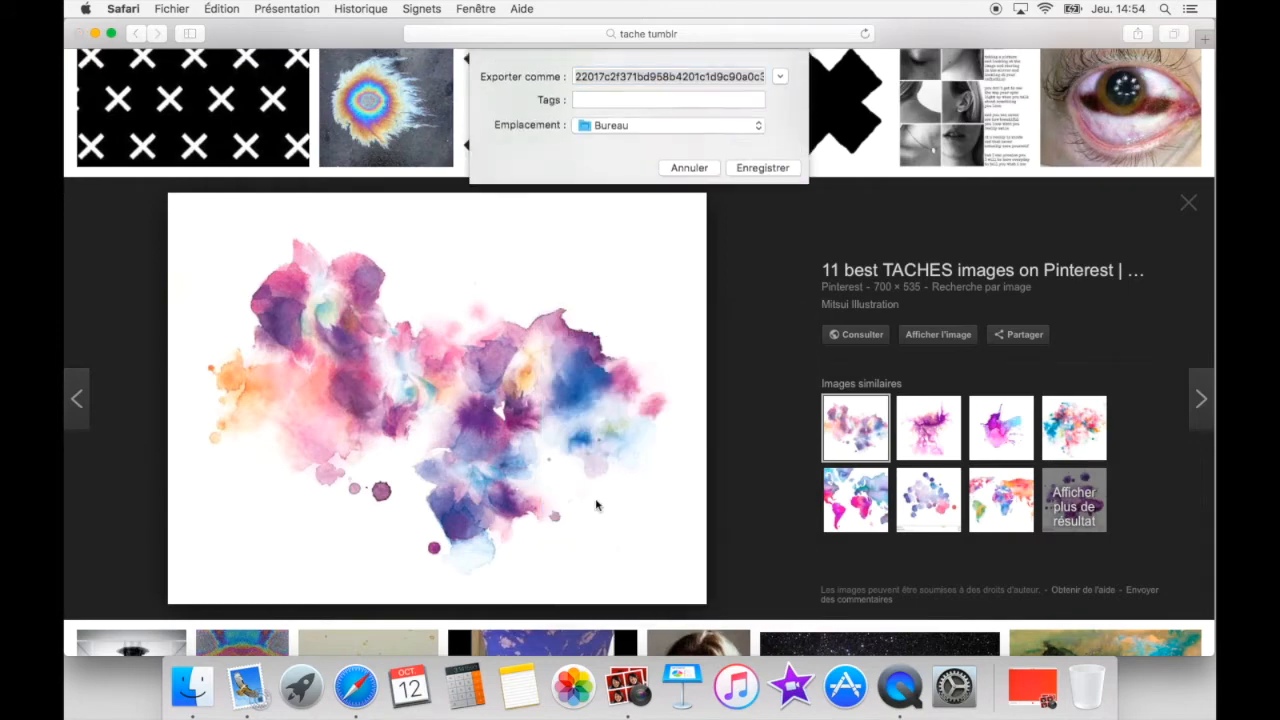
{"action": "left_click", "coordinate": [746, 168]}
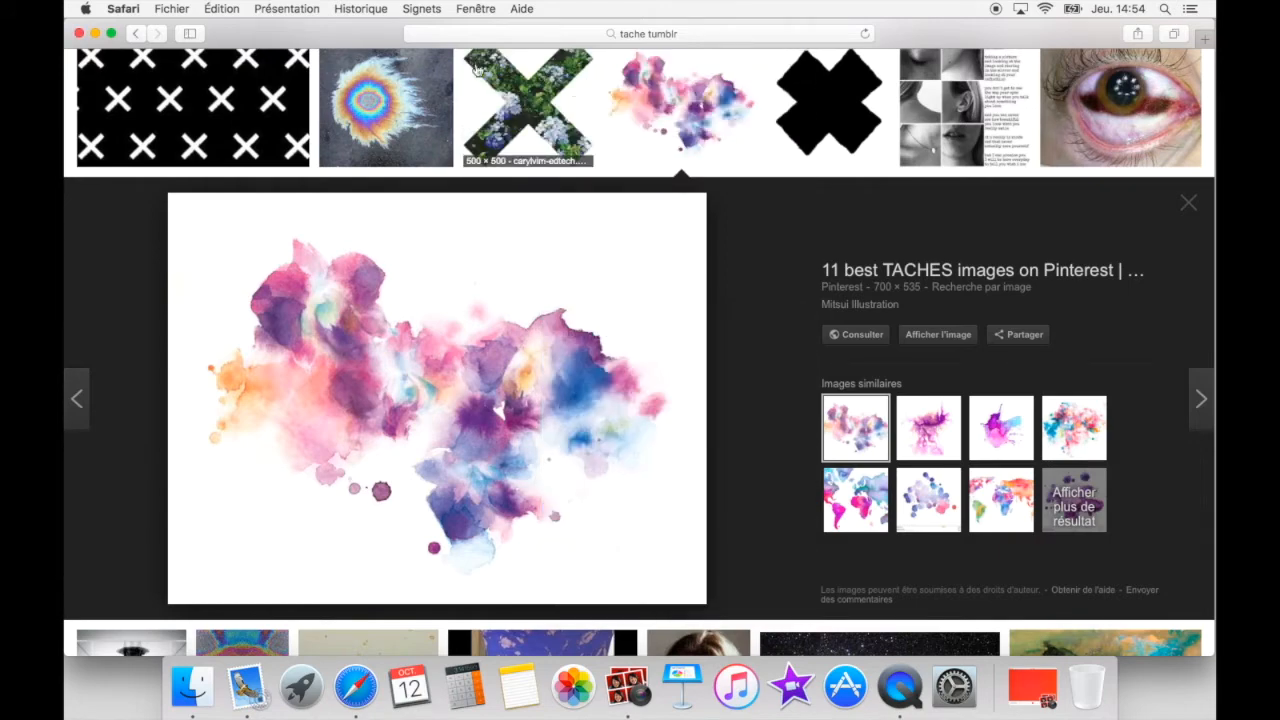
Step: Open the PicMonkey favourite in a new tab and close the Google results tab
{"action": "left_click", "coordinate": [139, 34]}
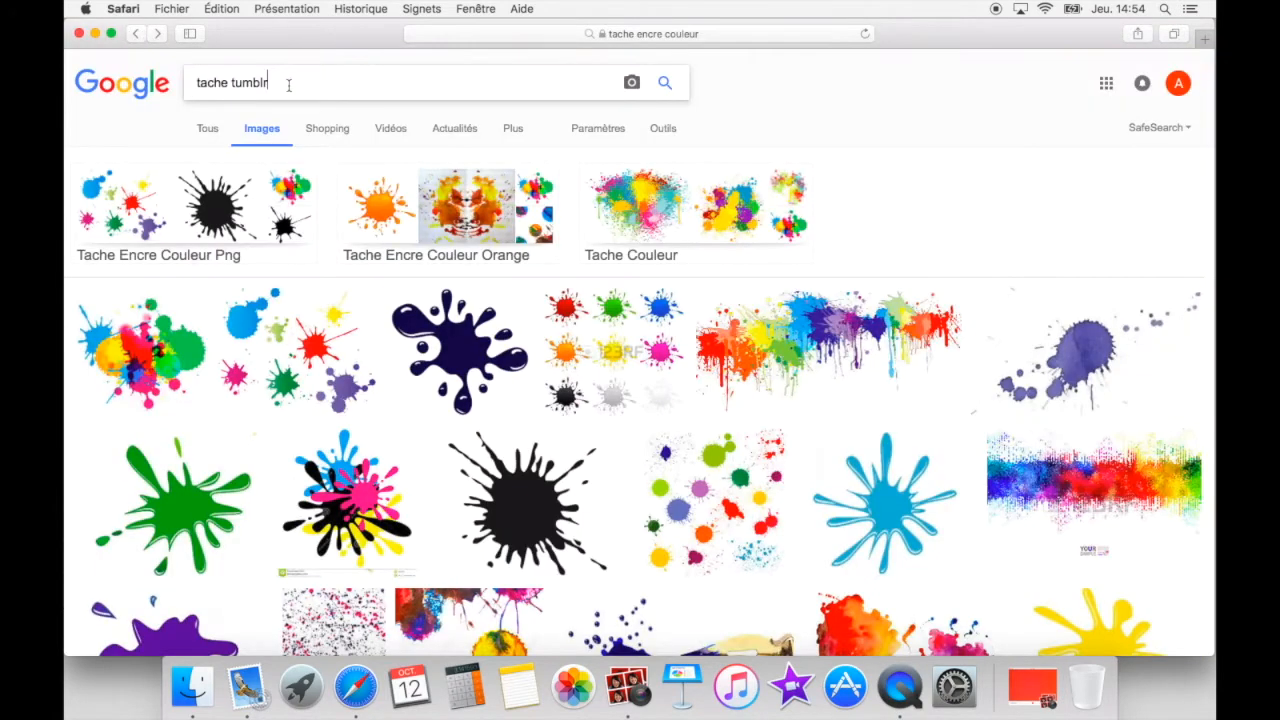
{"action": "left_click", "coordinate": [1206, 40]}
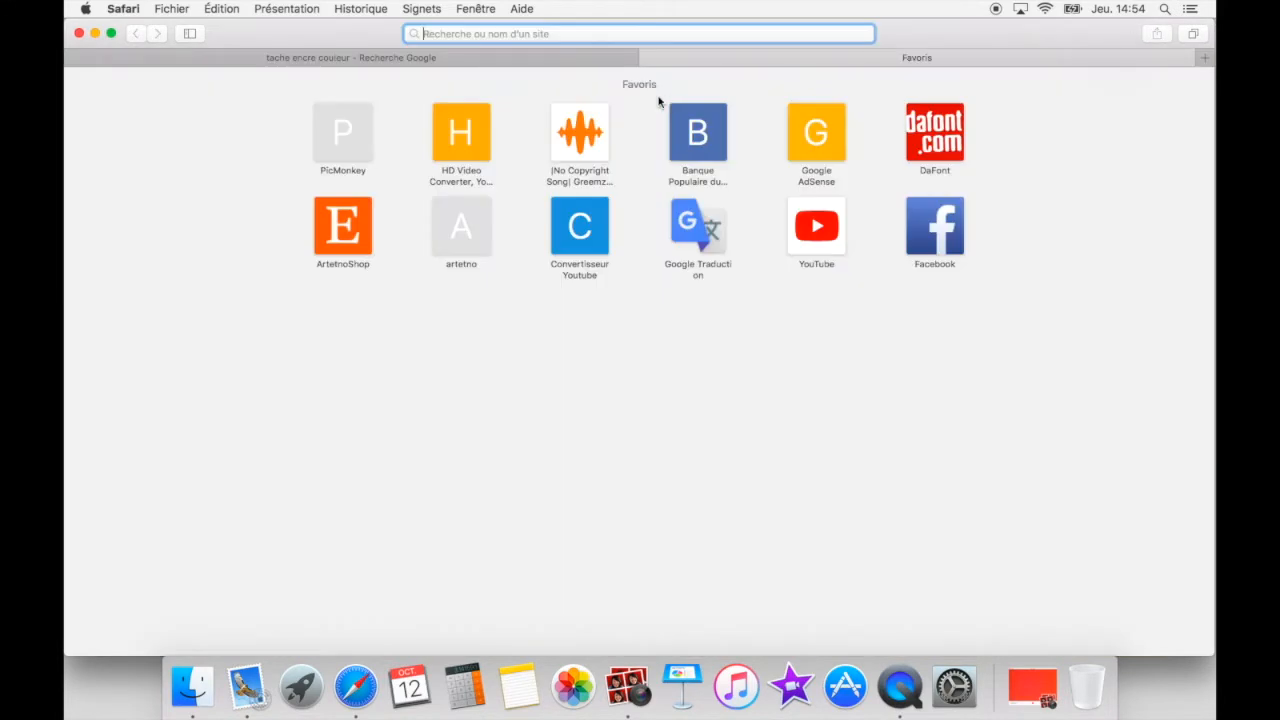
{"action": "left_click", "coordinate": [340, 120]}
{"action": "left_click", "coordinate": [75, 59]}
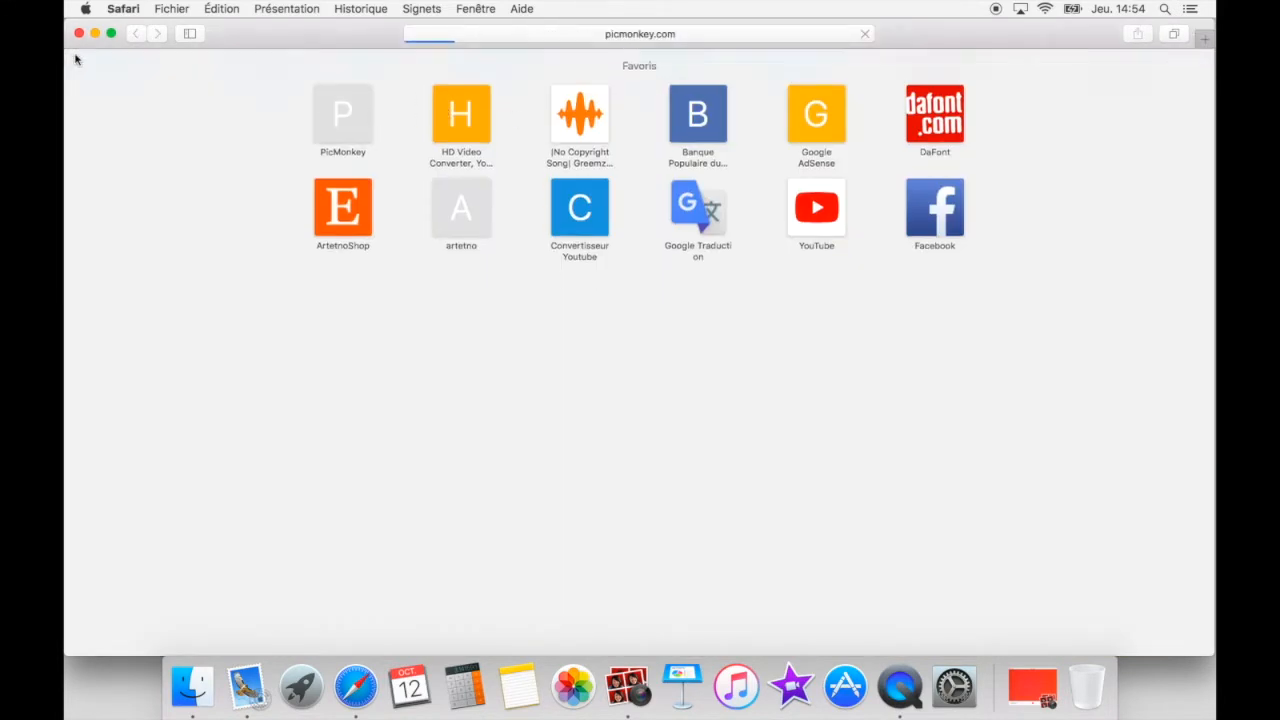
{"action": "mouse_move", "coordinate": [340, 37]}
{"action": "left_mouse_down"}
{"action": "mouse_move", "coordinate": [352, 277]}
{"action": "mouse_move", "coordinate": [334, 191]}
{"action": "mouse_move", "coordinate": [354, 37]}
{"action": "mouse_move", "coordinate": [347, 69]}
{"action": "mouse_move", "coordinate": [350, 57]}
{"action": "left_mouse_up"}
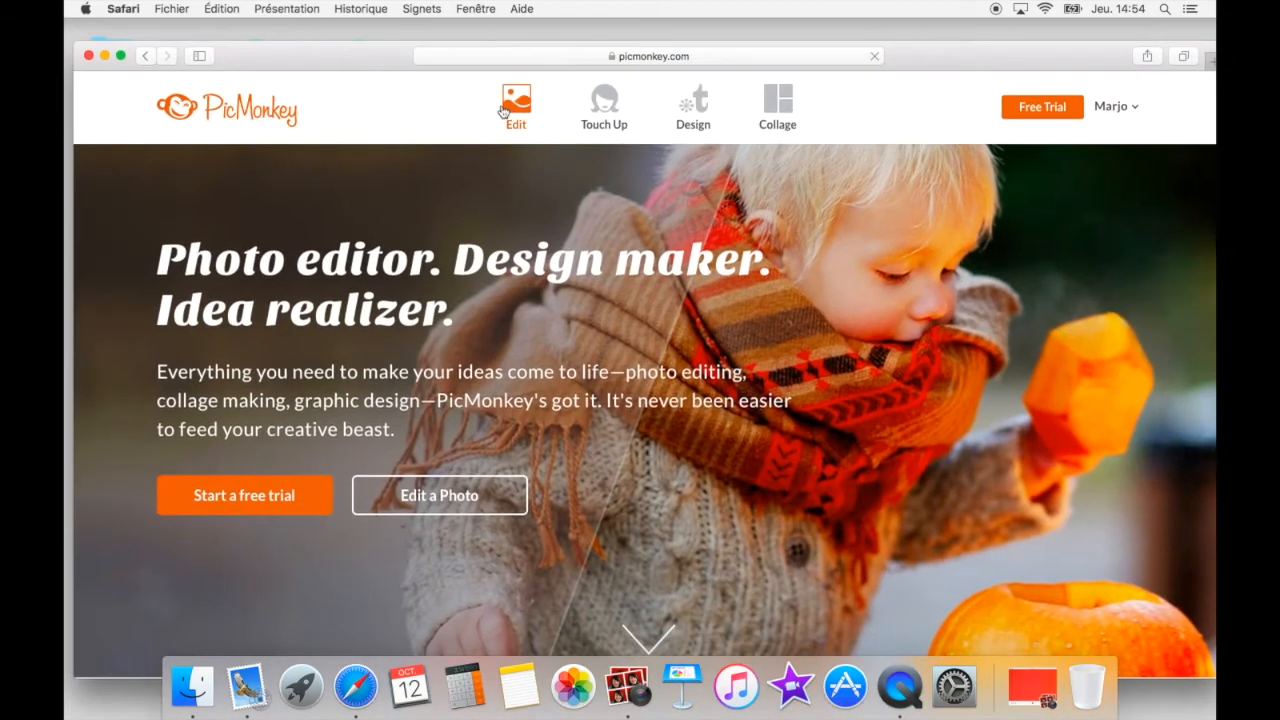
Step: Move the browser window out of the way and open the saved watercolour image from the desktop in Aperçu
{"action": "left_click", "coordinate": [503, 111]}
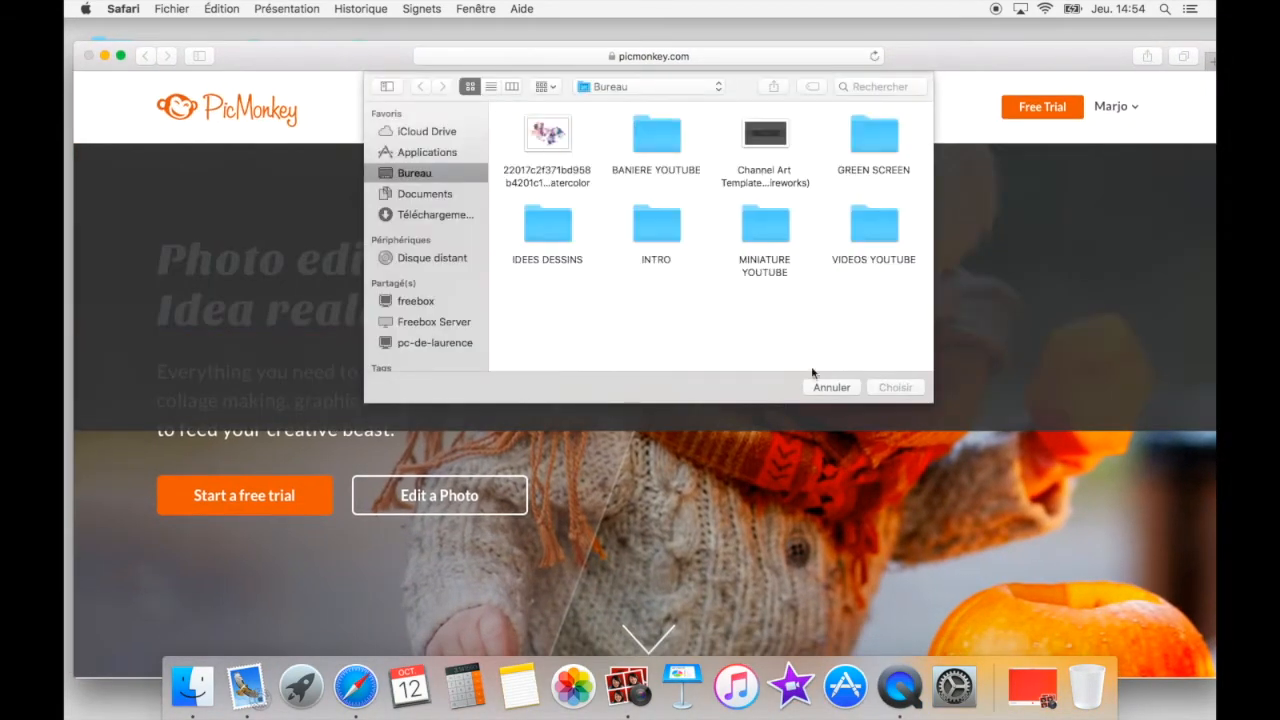
{"action": "left_click", "coordinate": [831, 387]}
{"action": "left_click_drag", "start_coordinate": [374, 48], "coordinate": [335, 525]}
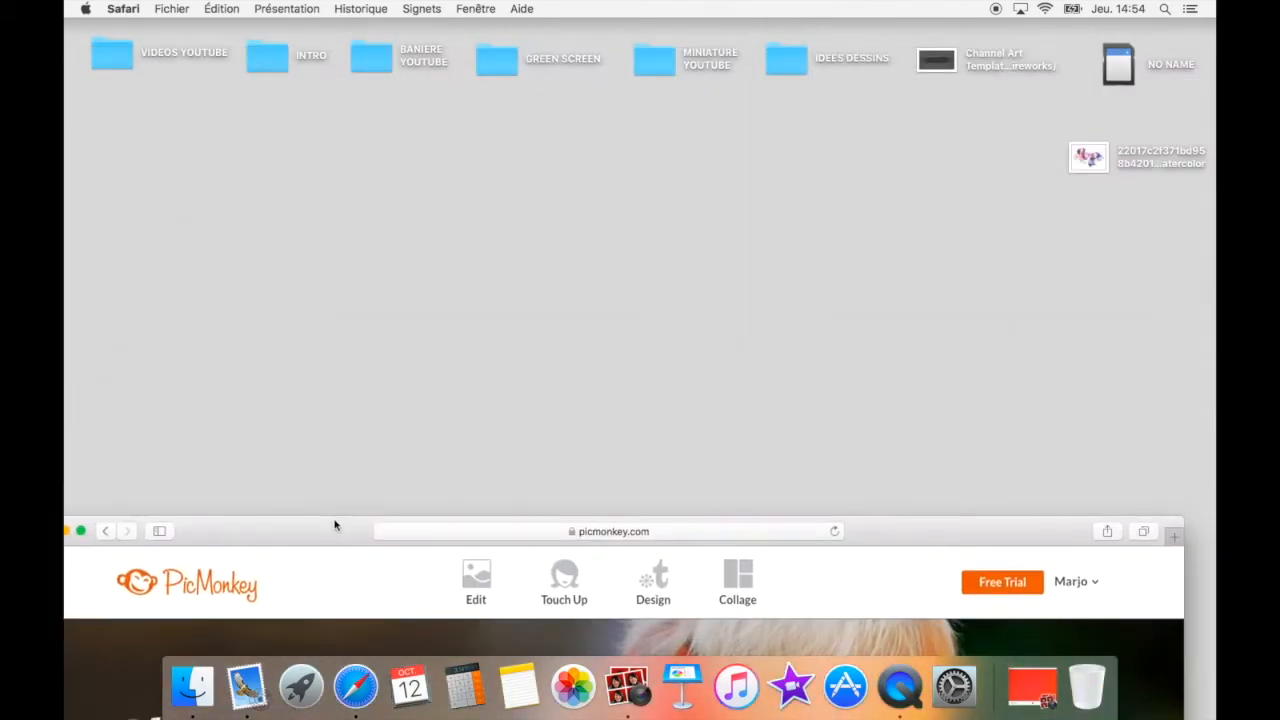
{"action": "double_click", "coordinate": [1088, 160]}
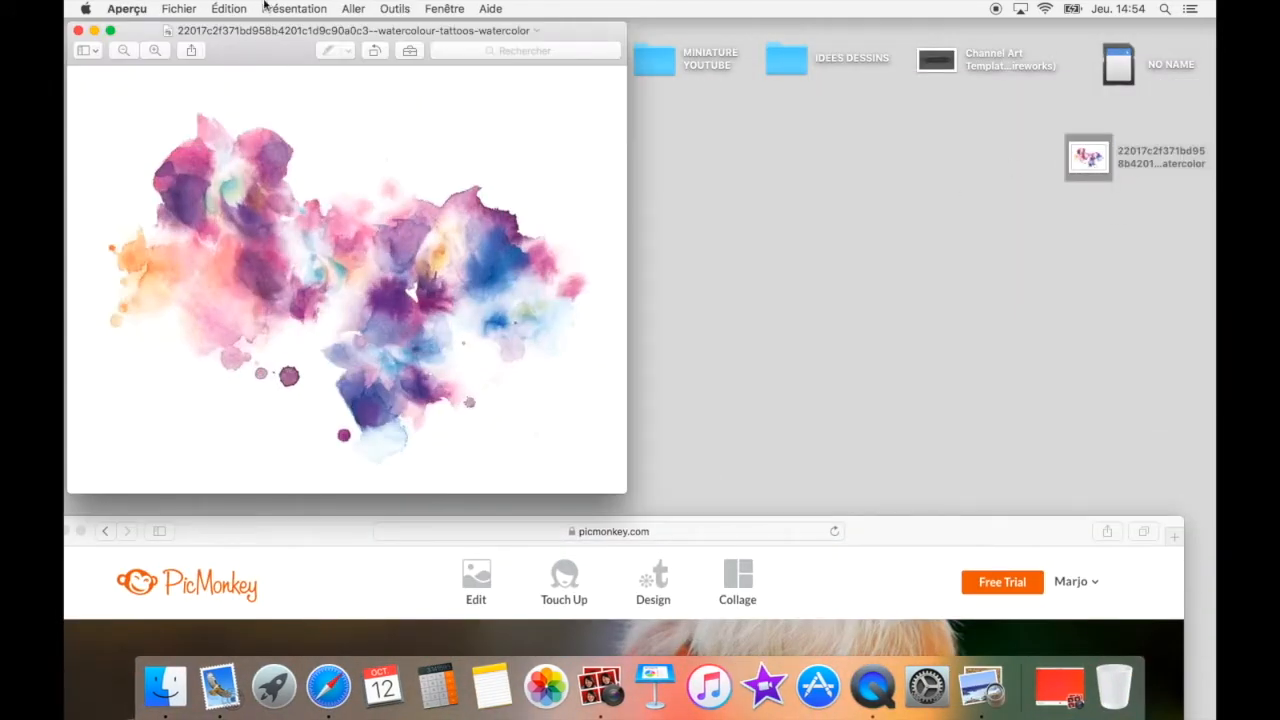
Step: Bring up the markup tools by opening the image's colour adjustment settings, and close those settings without adjusting anything
{"action": "left_click", "coordinate": [229, 8]}
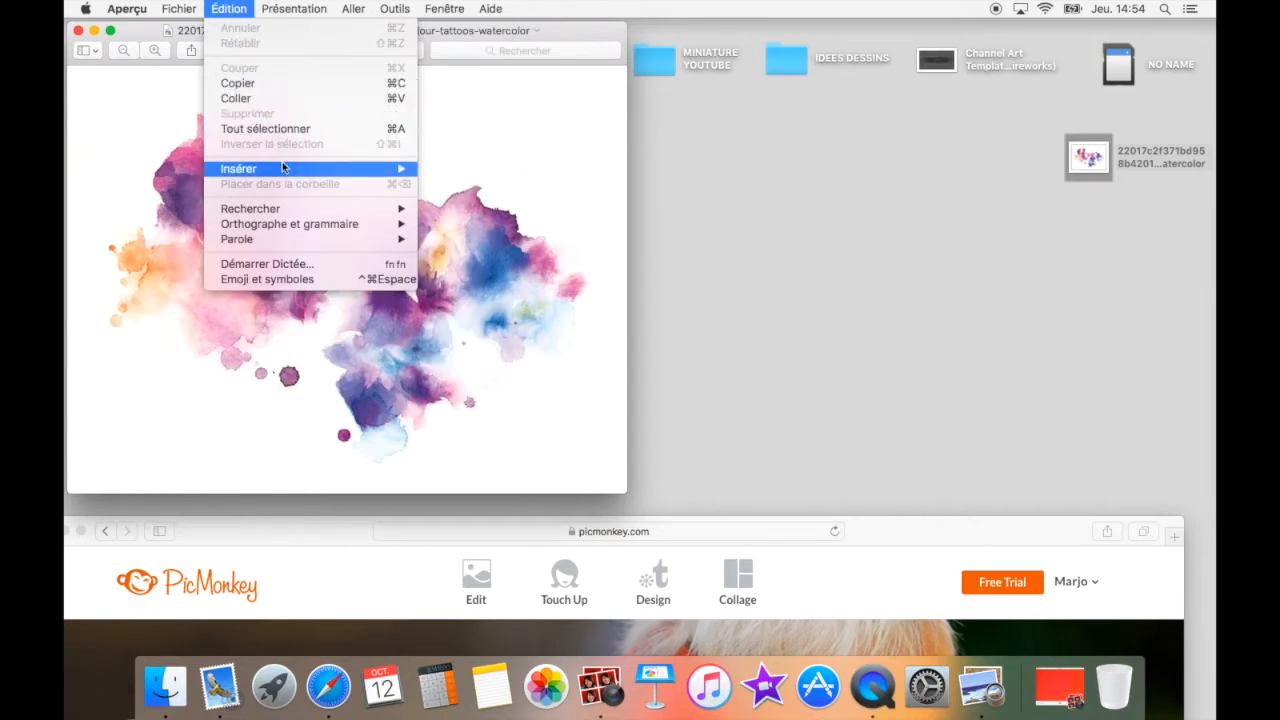
{"action": "mouse_move", "coordinate": [394, 12]}
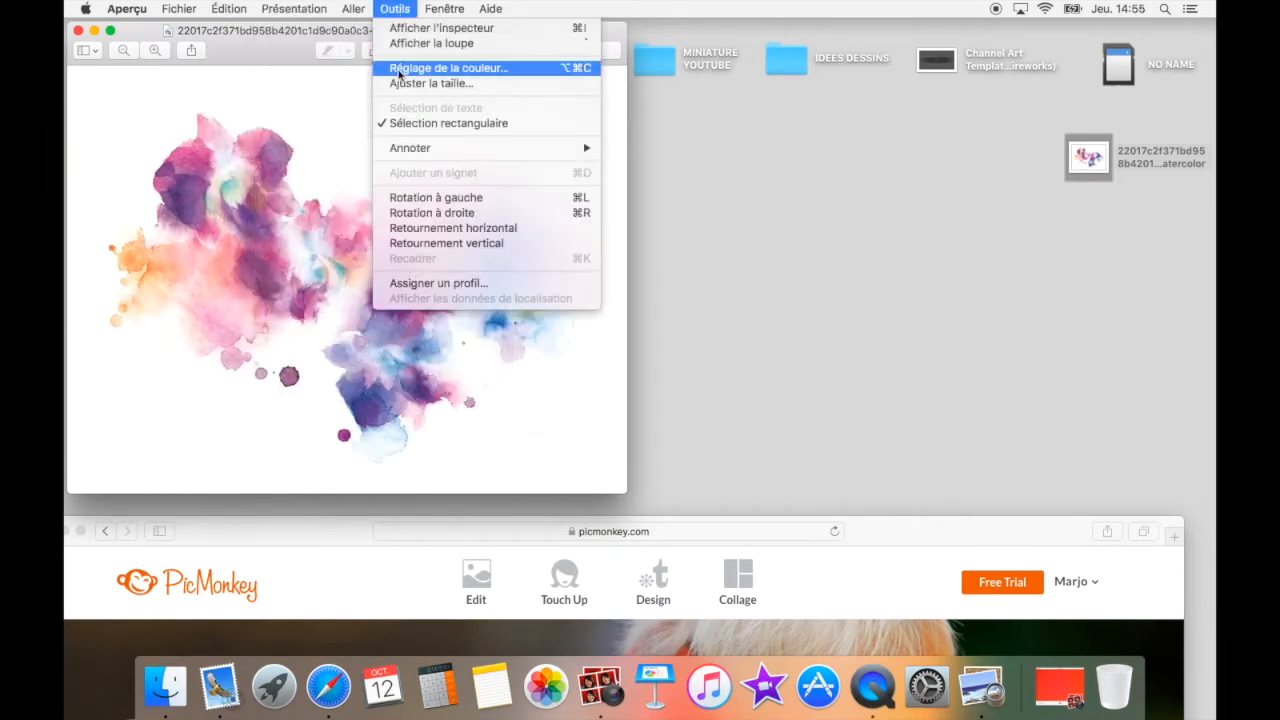
{"action": "left_click", "coordinate": [399, 69]}
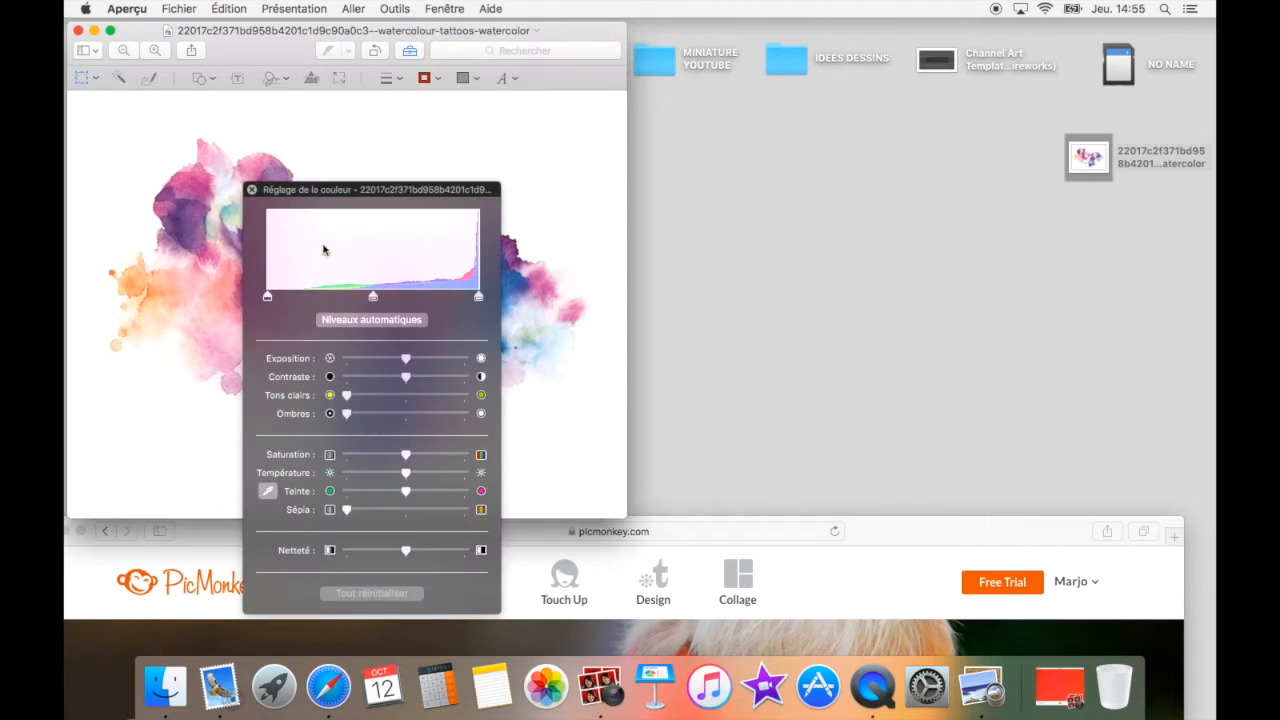
{"action": "left_click", "coordinate": [252, 190]}
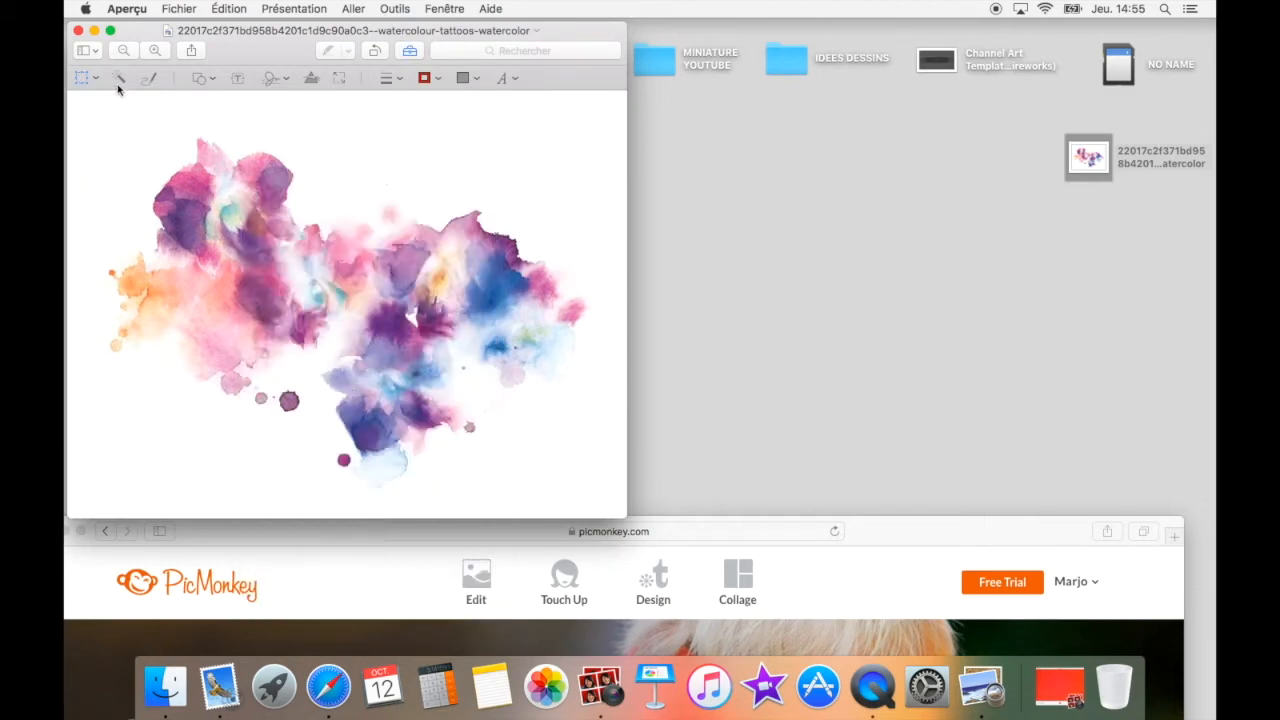
Step: Select the white background around the watercolour splash with Instant Alpha and cut it out of the image
{"action": "left_click", "coordinate": [106, 149]}
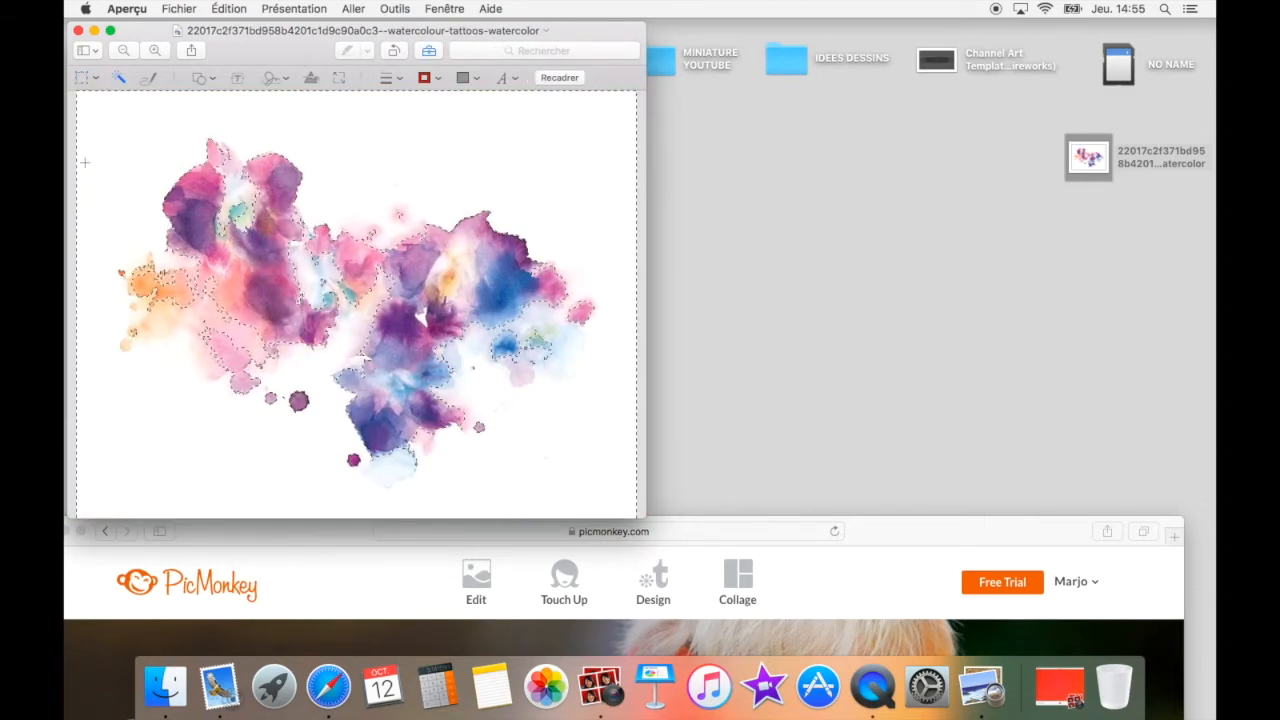
{"action": "left_click", "coordinate": [141, 135]}
{"action": "left_click_drag", "start_coordinate": [141, 135], "coordinate": [151, 126]}
{"action": "left_click", "coordinate": [229, 8]}
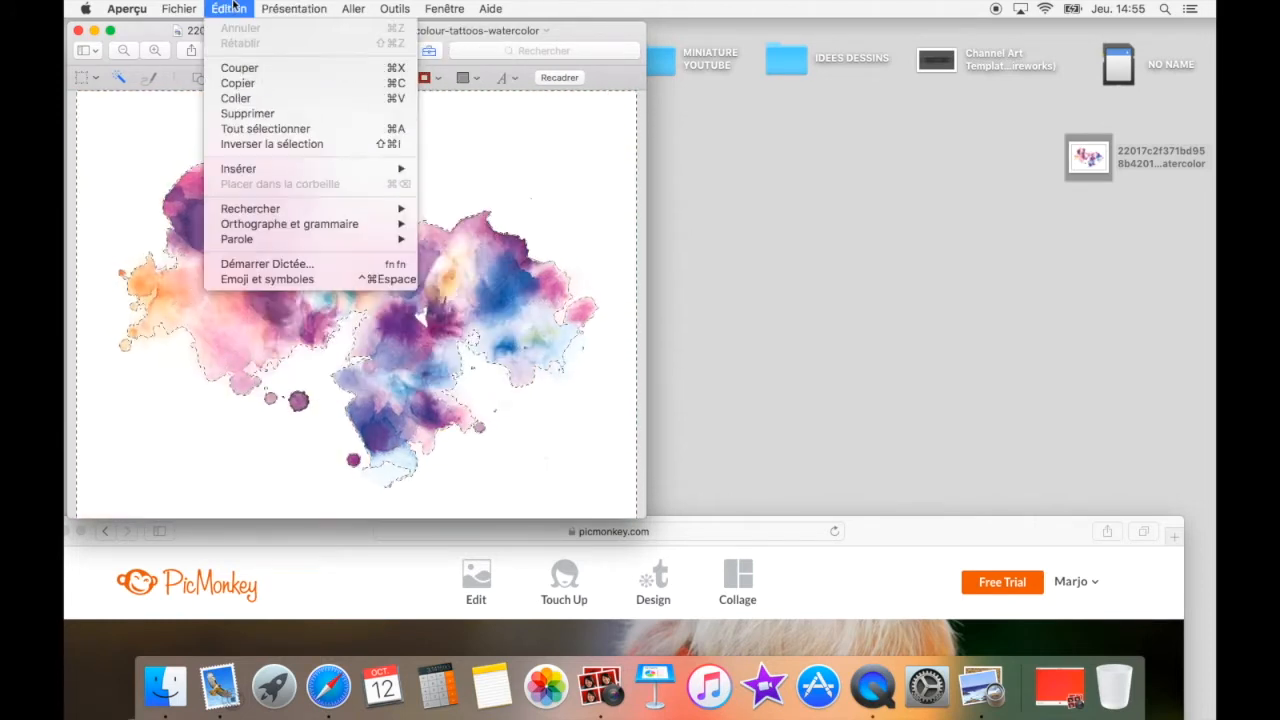
{"action": "left_click", "coordinate": [252, 67]}
{"action": "left_click", "coordinate": [470, 184]}
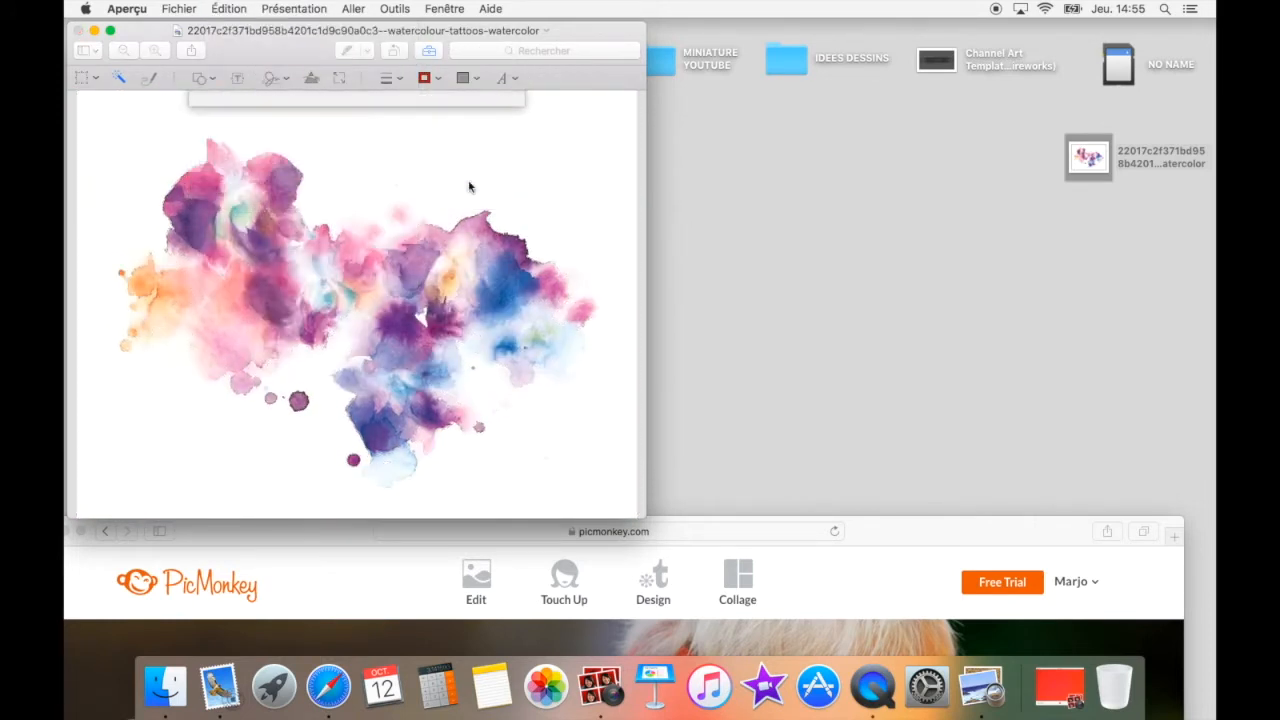
Step: Save the watercolour image with its background removed and close it
{"action": "left_click", "coordinate": [175, 8]}
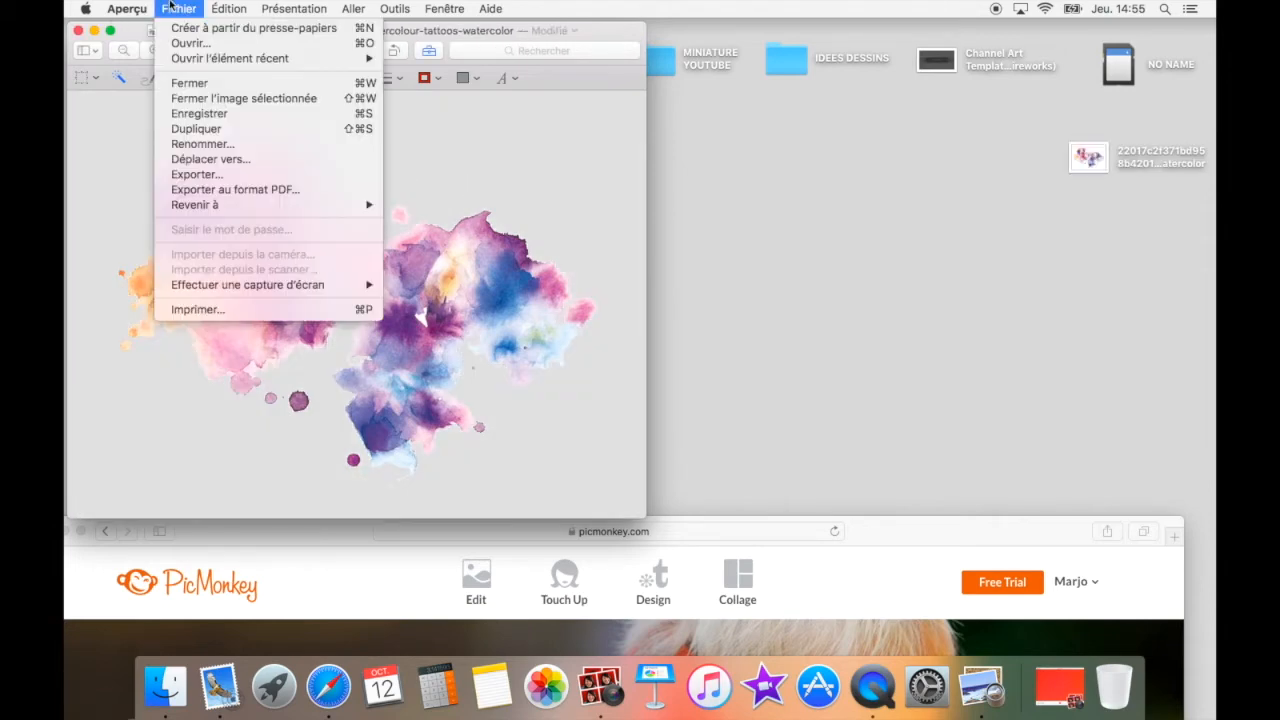
{"action": "left_click", "coordinate": [200, 114]}
{"action": "key", "text": "super+w"}
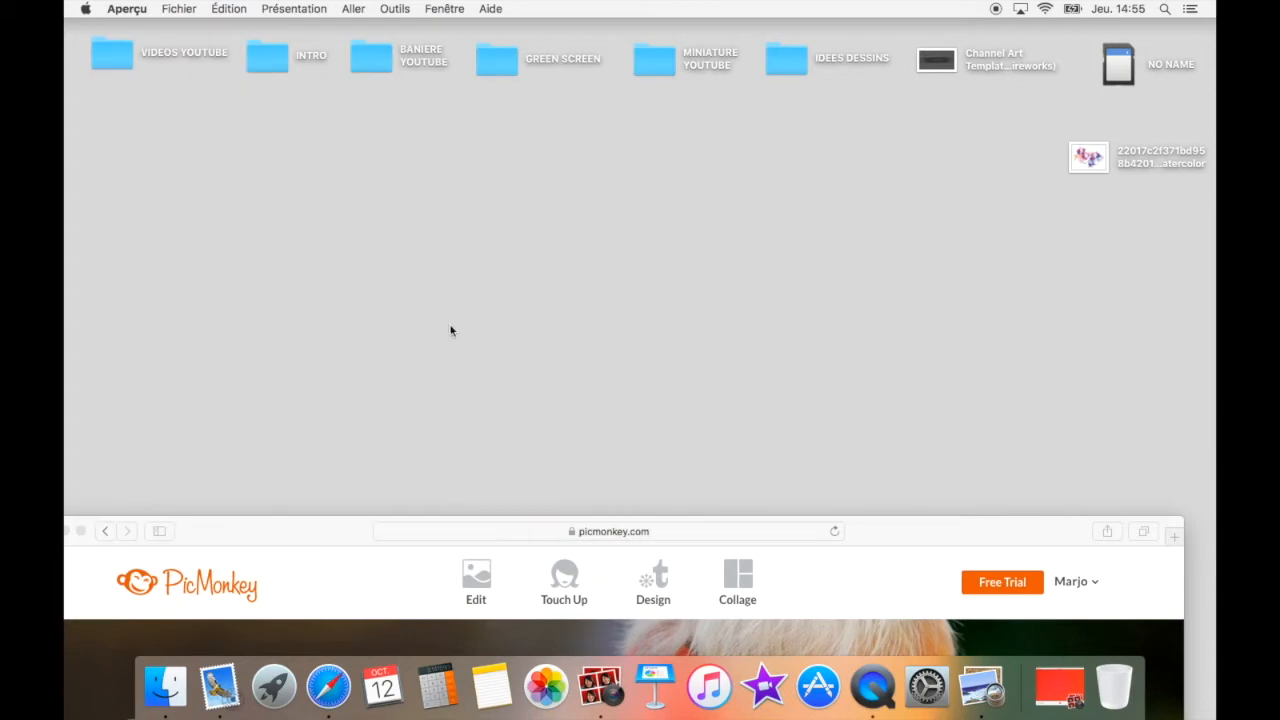
Step: Return to the browser and search Google Images for "fond tumblr" in a new tab
{"action": "left_click_drag", "start_coordinate": [347, 526], "coordinate": [355, 23]}
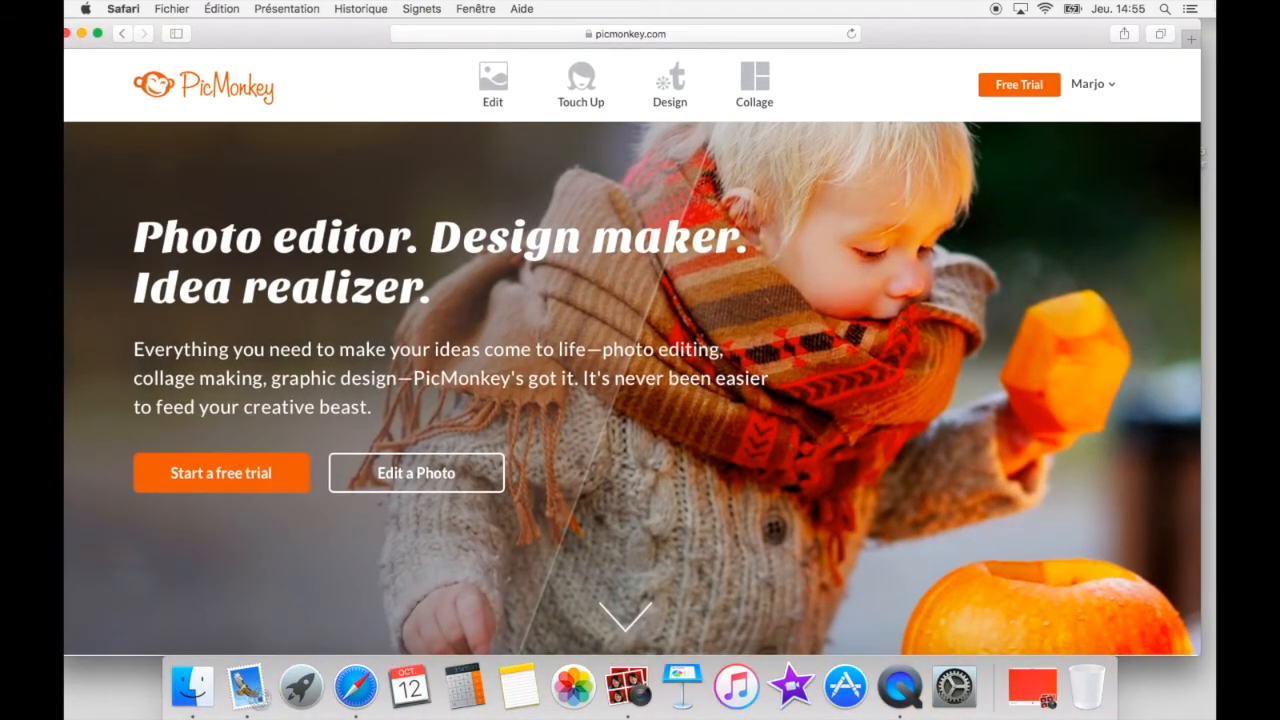
{"action": "left_click", "coordinate": [1189, 40]}
{"action": "type", "text": "foncia"}
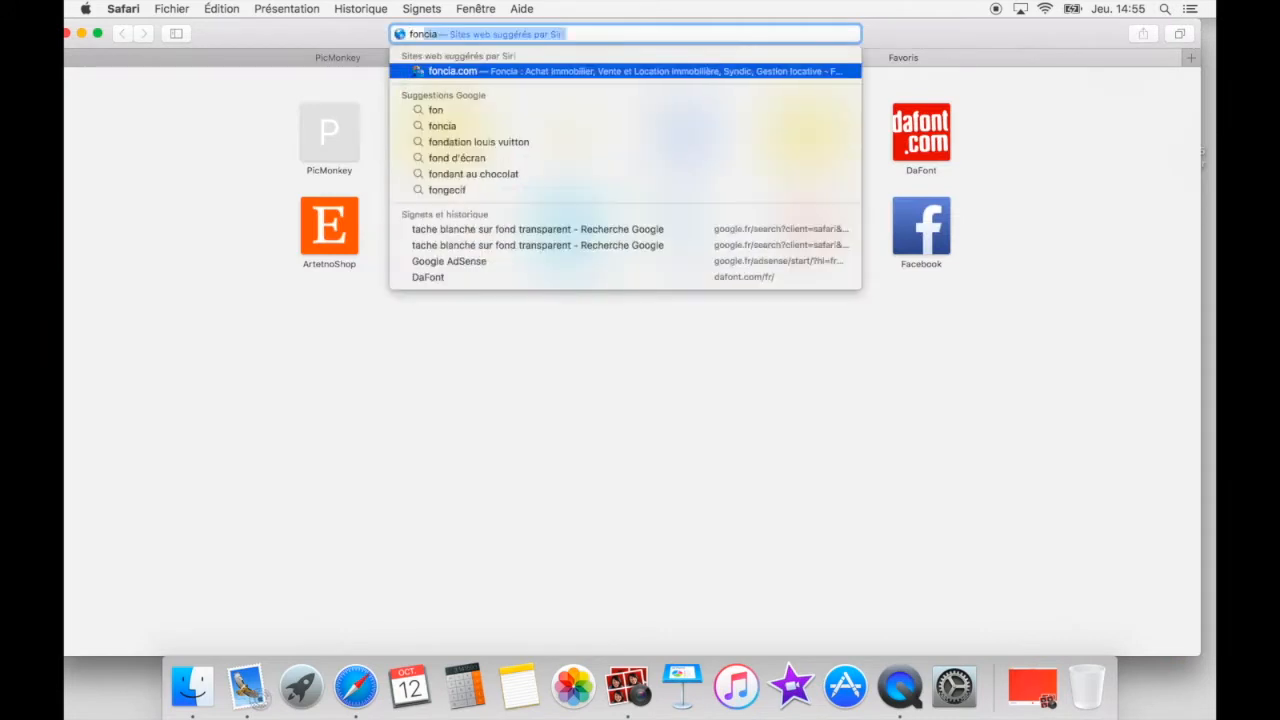
{"action": "key", "text": "BackSpace"}
{"action": "key", "text": "BackSpace"}
{"action": "type", "text": "d tumbl"}
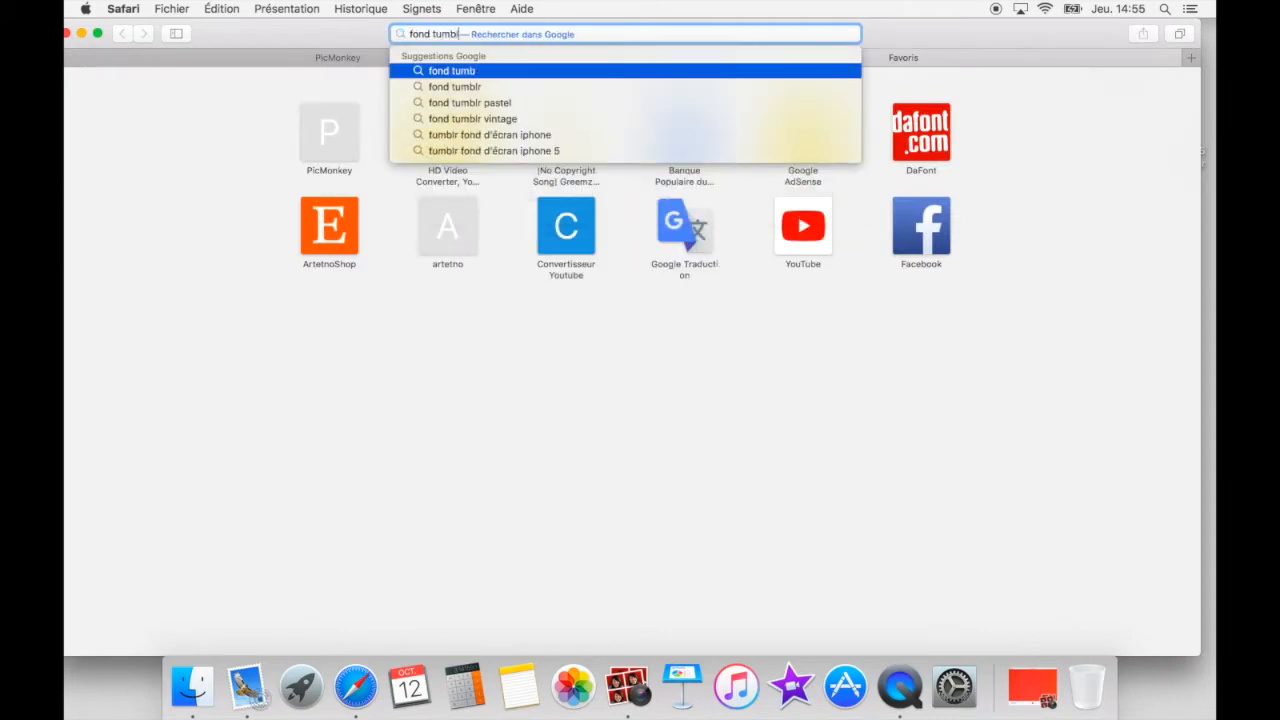
{"action": "type", "text": "r"}
{"action": "key", "text": "Return"}
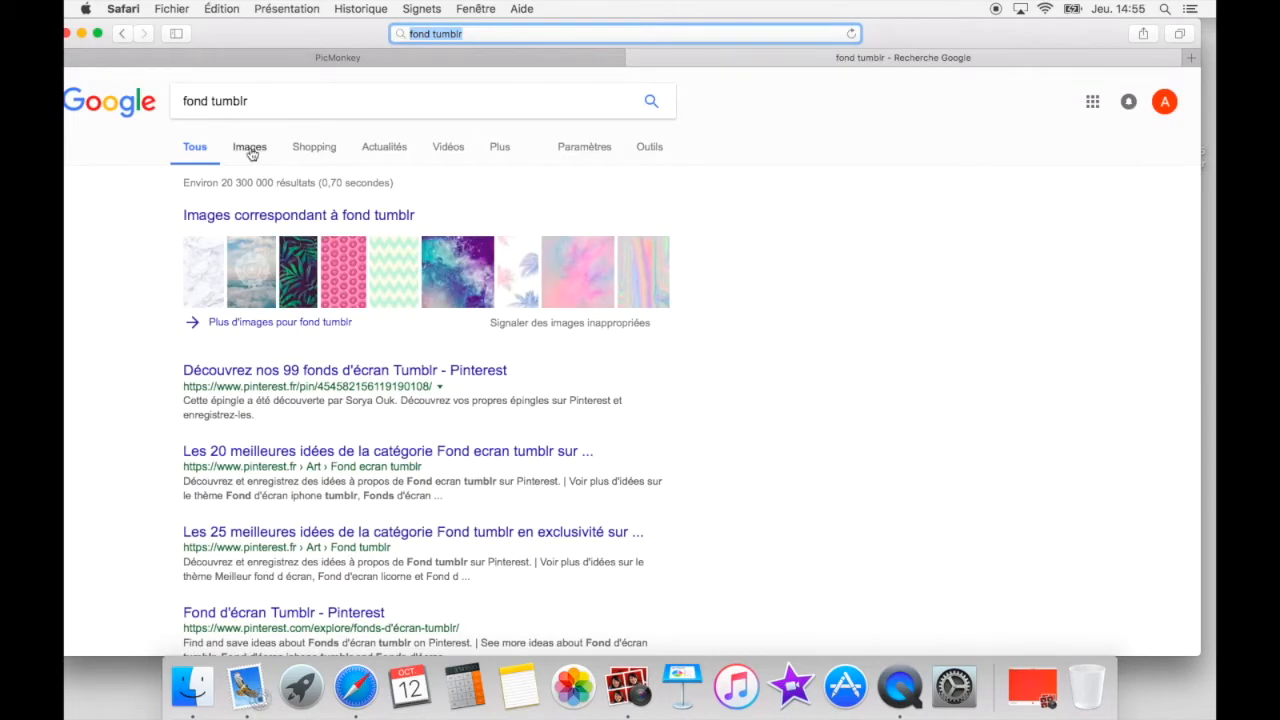
{"action": "left_click", "coordinate": [250, 148]}
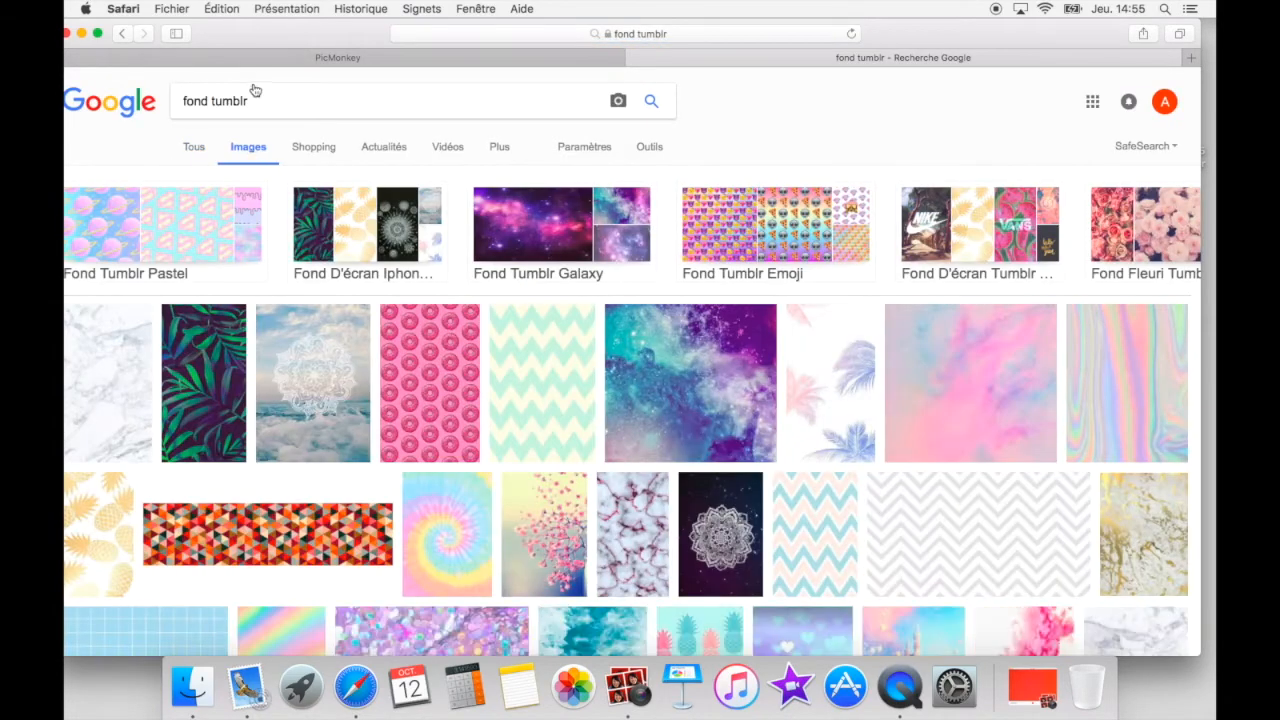
{"action": "left_click_drag", "start_coordinate": [269, 39], "coordinate": [283, 37]}
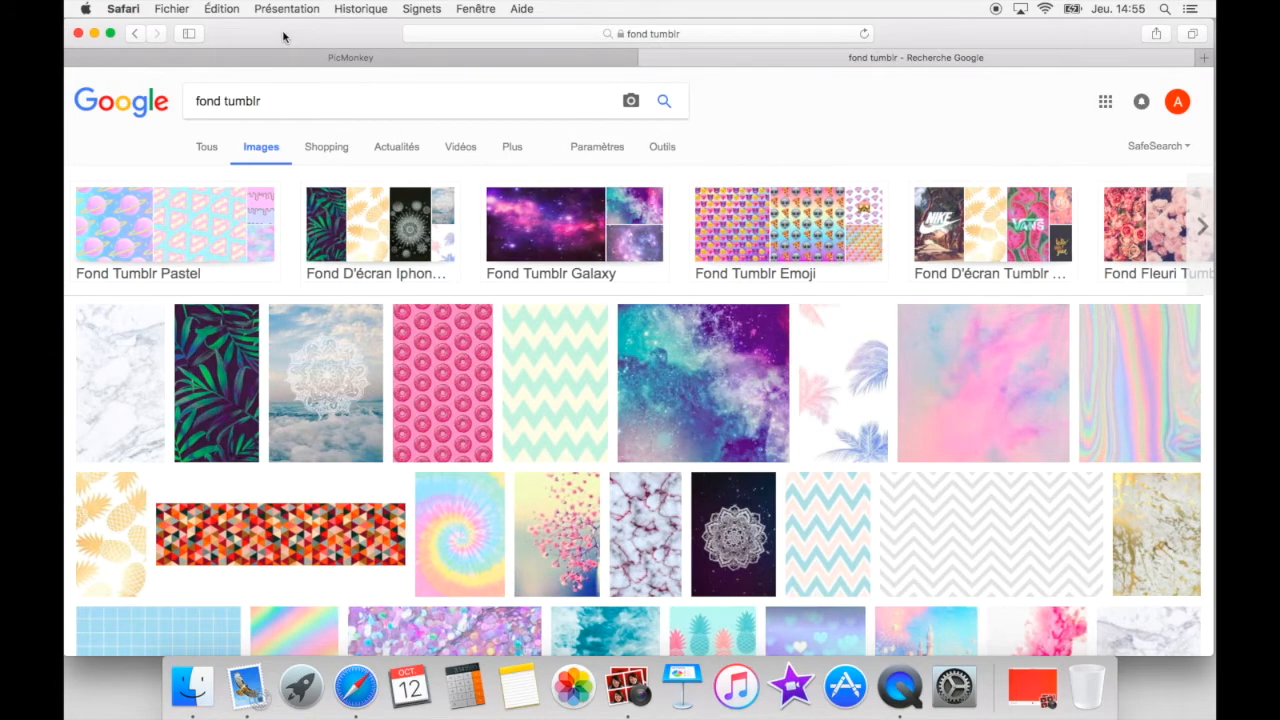
Step: Choose the 500 × 738 white marble background from favim.fr in the image results and save it to the Bureau folder
{"action": "scroll", "coordinate": [585, 444], "scroll_direction": "down", "scroll_amount": 5}
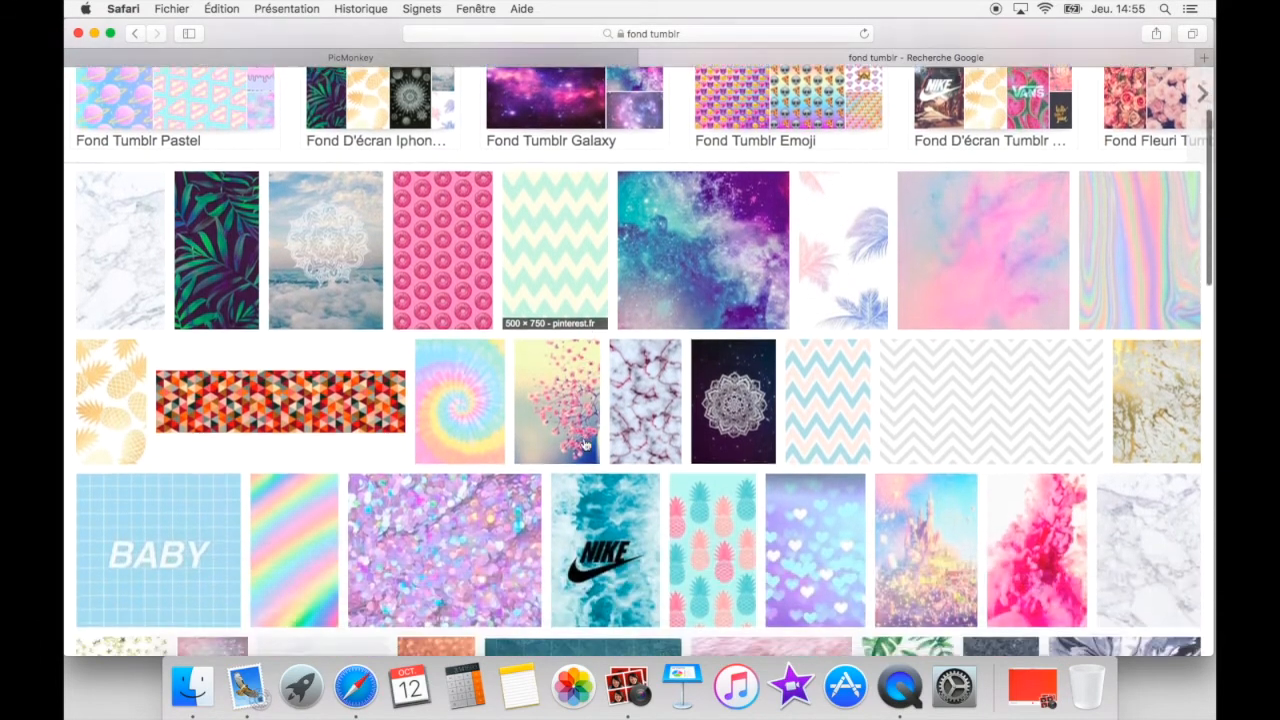
{"action": "scroll", "coordinate": [585, 444], "scroll_direction": "down", "scroll_amount": 4}
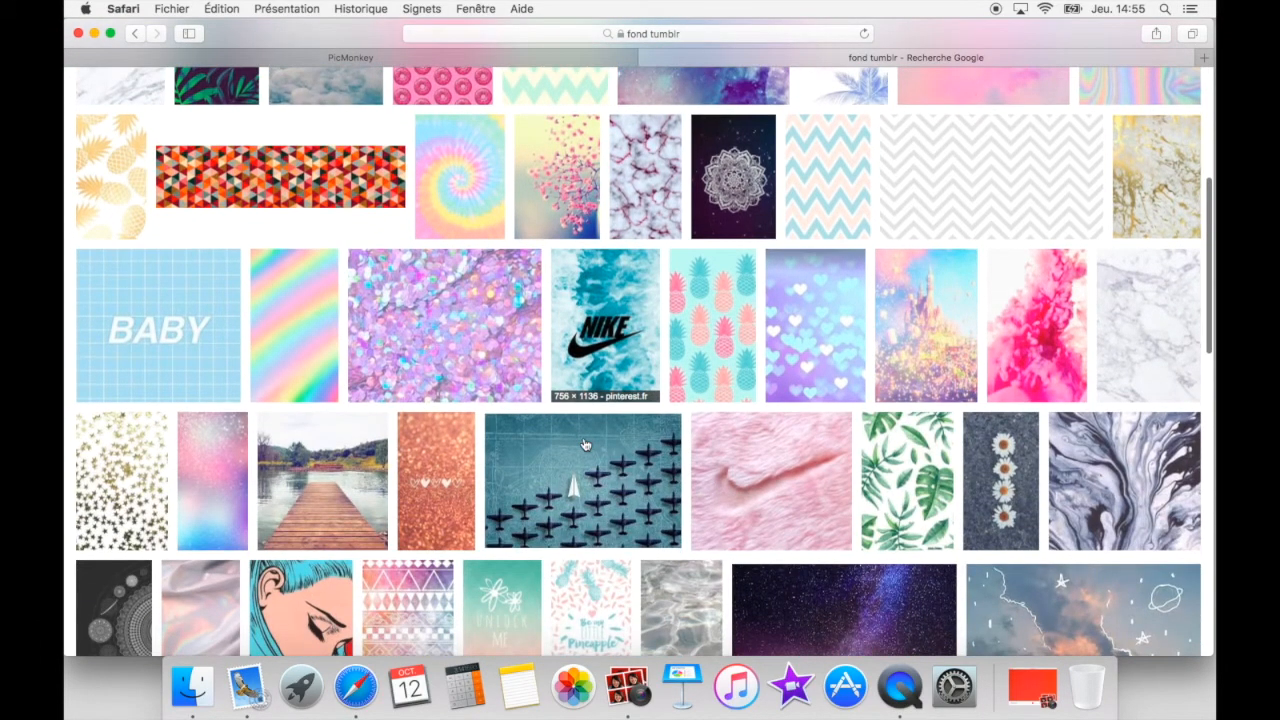
{"action": "scroll", "coordinate": [585, 444], "scroll_direction": "down", "scroll_amount": 1}
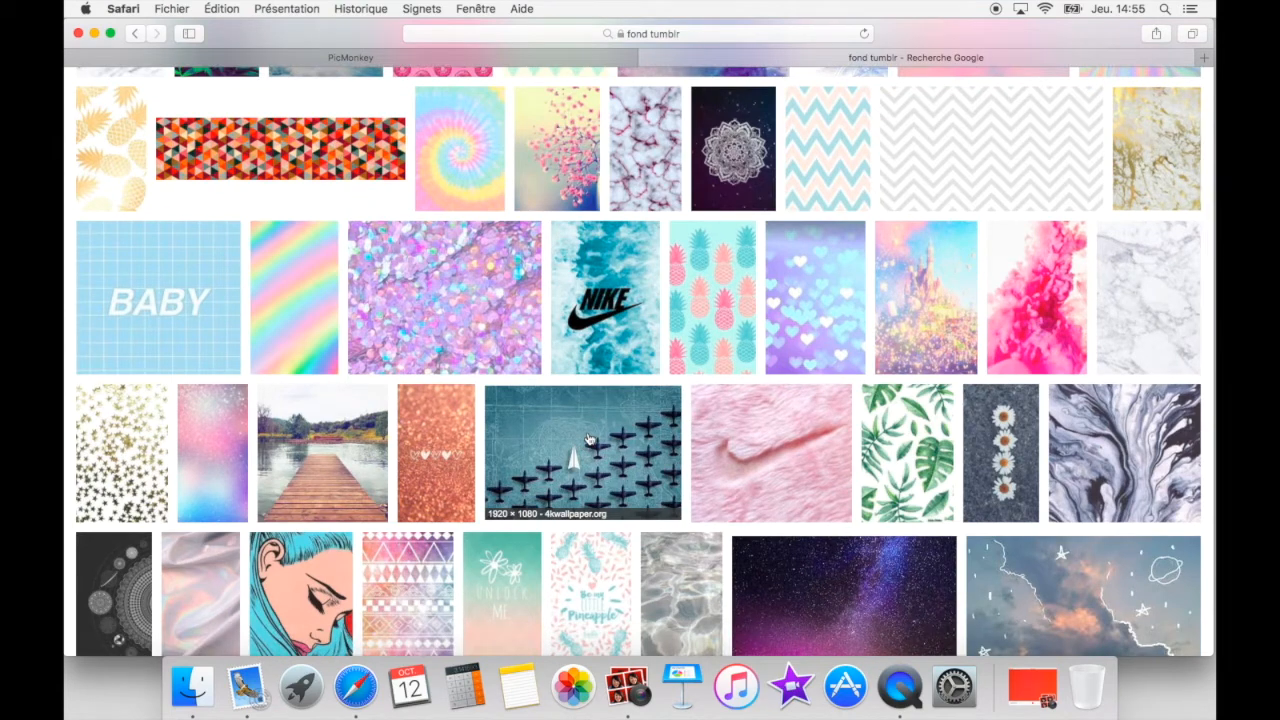
{"action": "scroll", "coordinate": [585, 444], "scroll_direction": "down", "scroll_amount": 1}
{"action": "left_click", "coordinate": [1128, 266]}
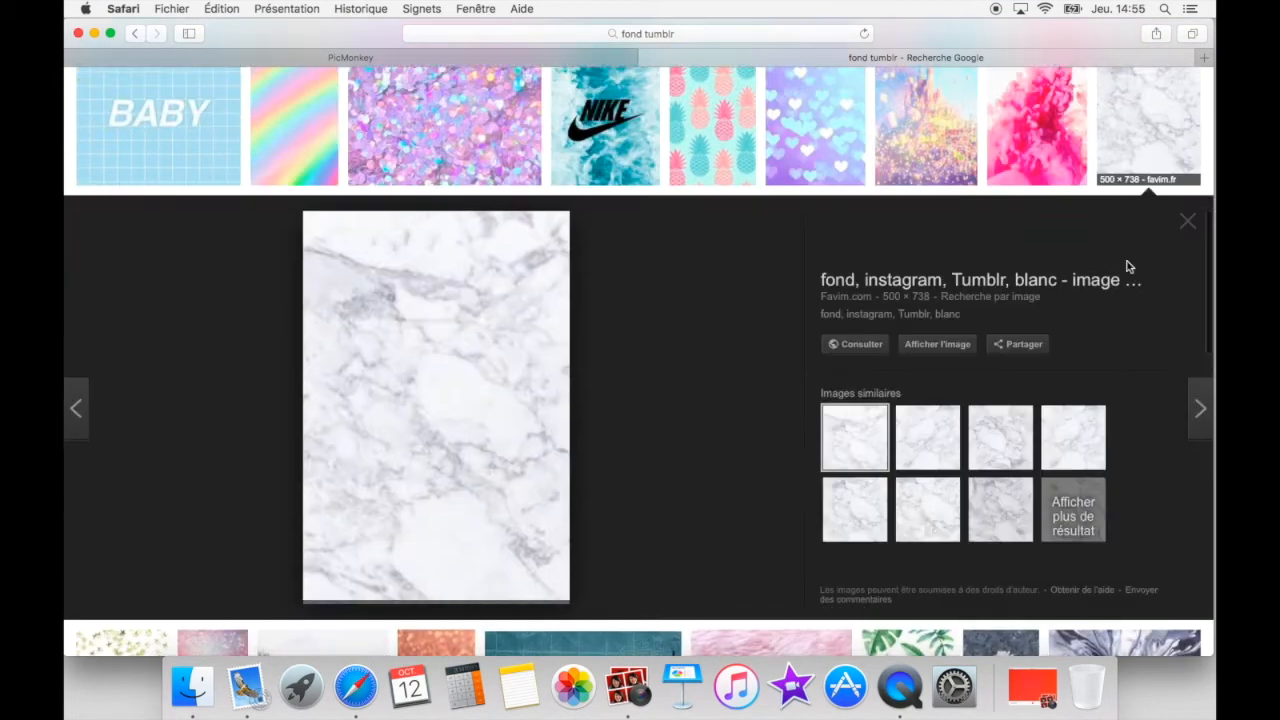
{"action": "right_click", "coordinate": [477, 330]}
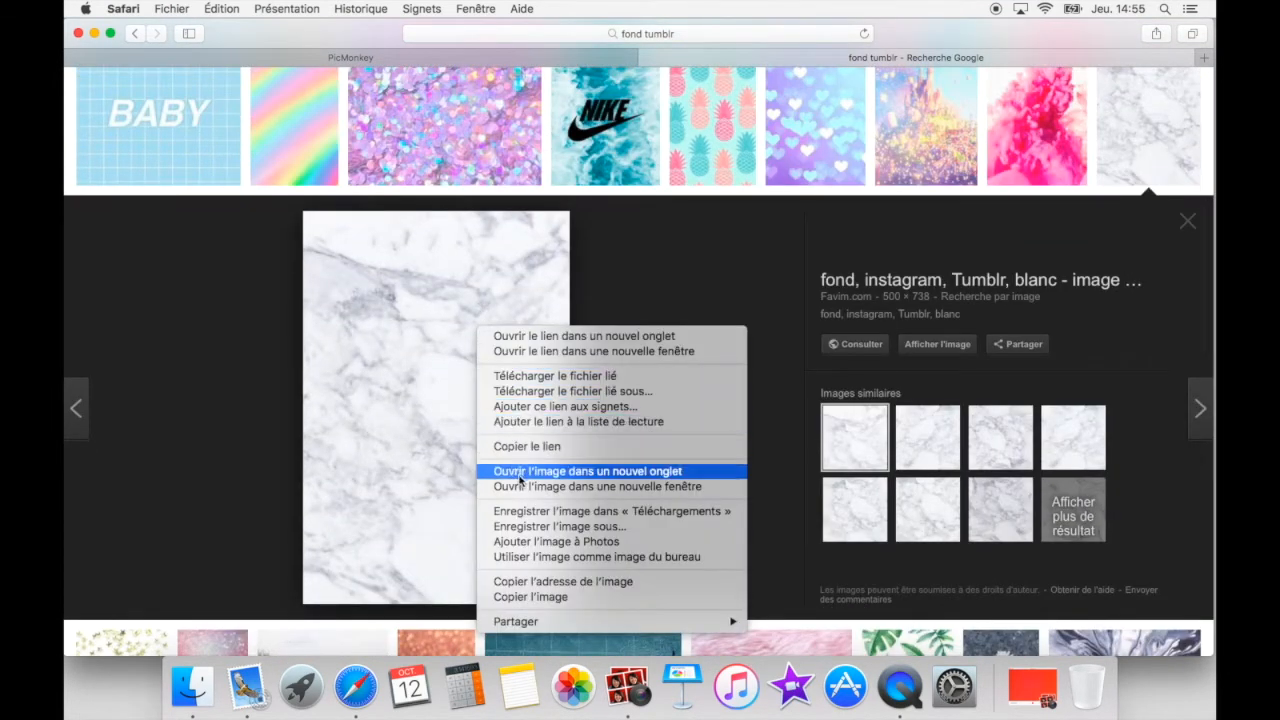
{"action": "left_click", "coordinate": [524, 526]}
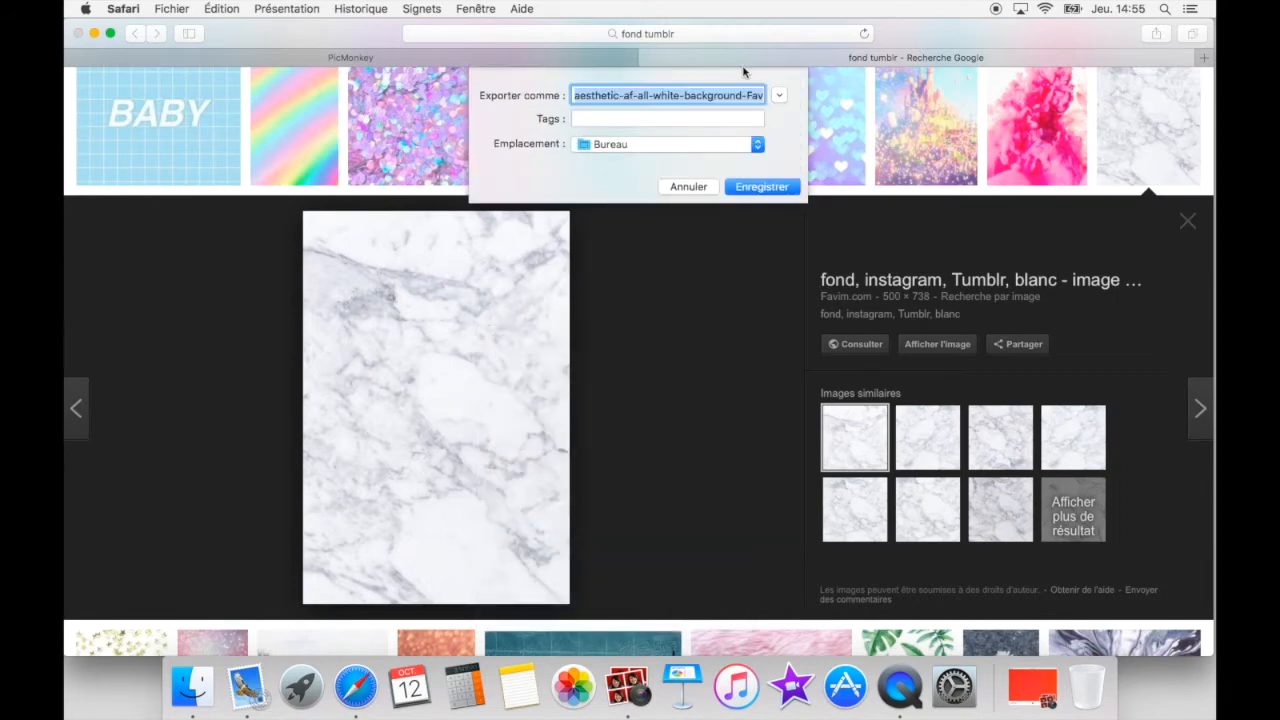
{"action": "left_click", "coordinate": [760, 186]}
Step: Open the saved marble image from the desktop, rotate it to landscape orientation and close it
{"action": "left_click_drag", "start_coordinate": [957, 33], "coordinate": [965, 433]}
{"action": "double_click", "coordinate": [1090, 212]}
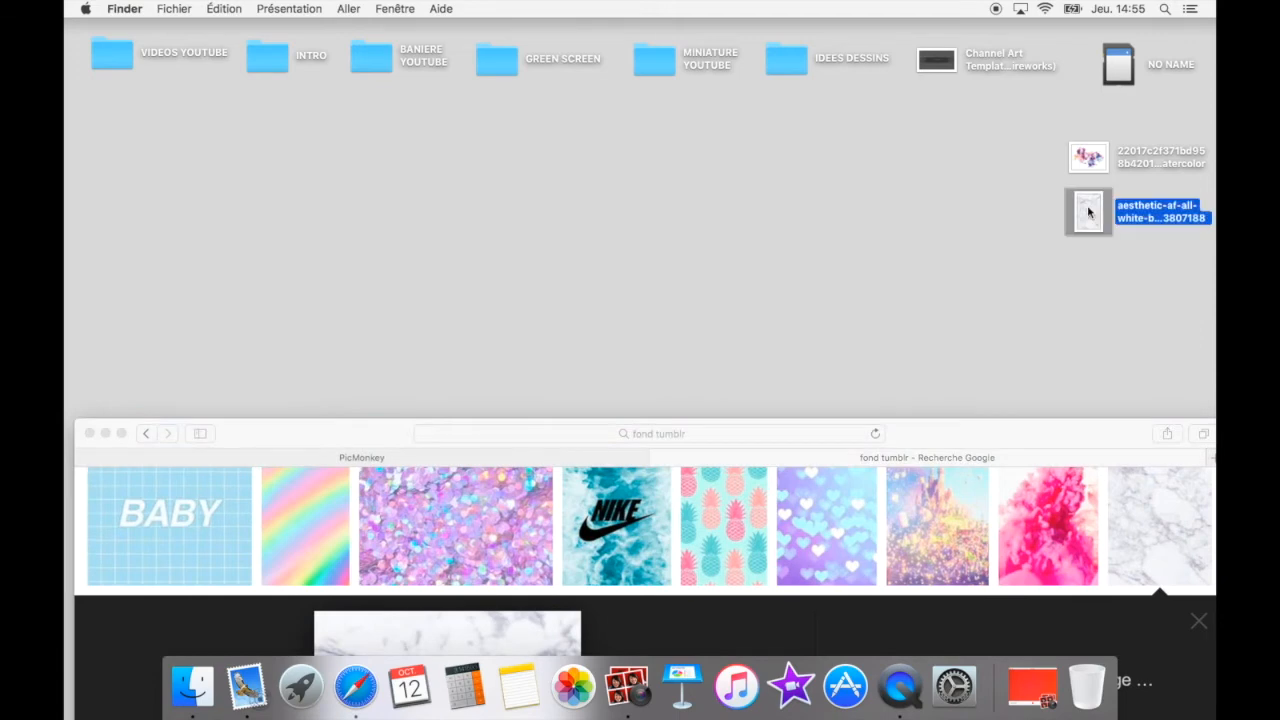
{"action": "left_click", "coordinate": [286, 49]}
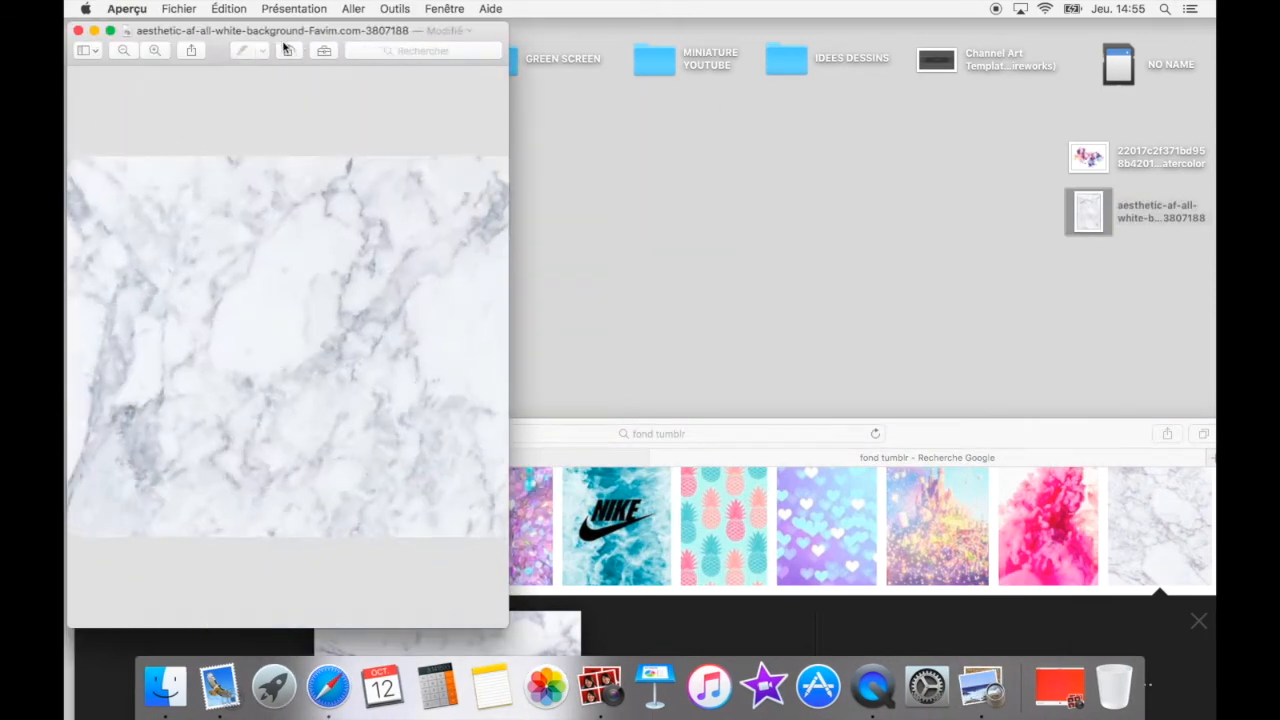
{"action": "left_click", "coordinate": [77, 30]}
Step: Return to the PicMonkey page in the browser and close the "fond tumblr" image search
{"action": "left_click_drag", "start_coordinate": [455, 418], "coordinate": [440, 220]}
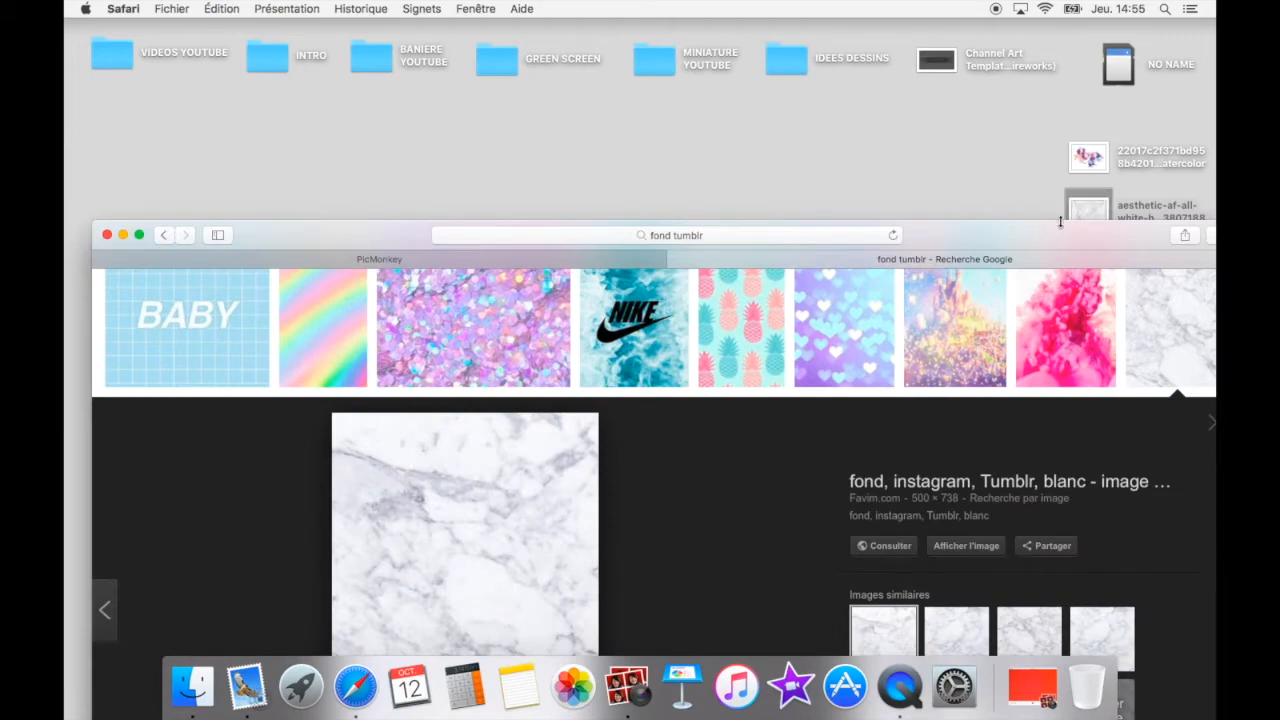
{"action": "left_click", "coordinate": [470, 260]}
{"action": "left_click_drag", "start_coordinate": [747, 235], "coordinate": [747, 135]}
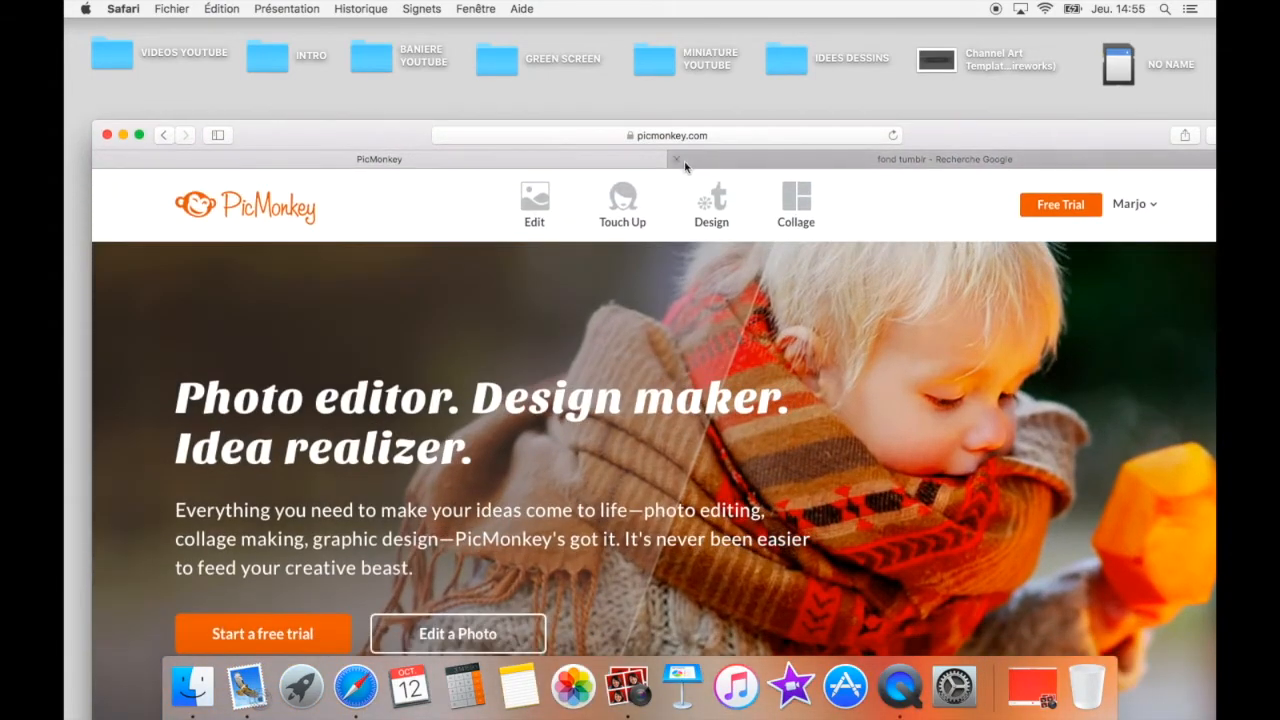
{"action": "left_click", "coordinate": [685, 166]}
{"action": "left_click", "coordinate": [677, 162]}
Step: Open the aesthetic-af-all-white-background marble image from the Bureau folder for editing in PicMonkey
{"action": "mouse_move", "coordinate": [555, 190]}
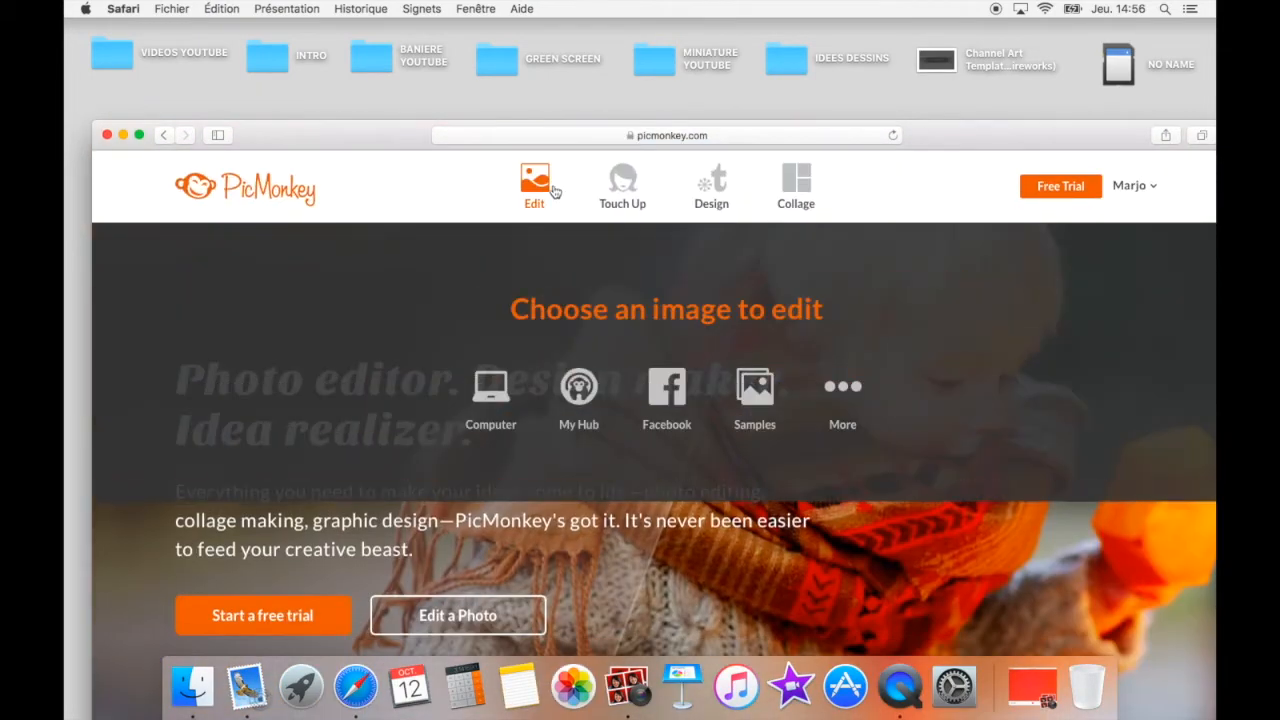
{"action": "left_click", "coordinate": [492, 388]}
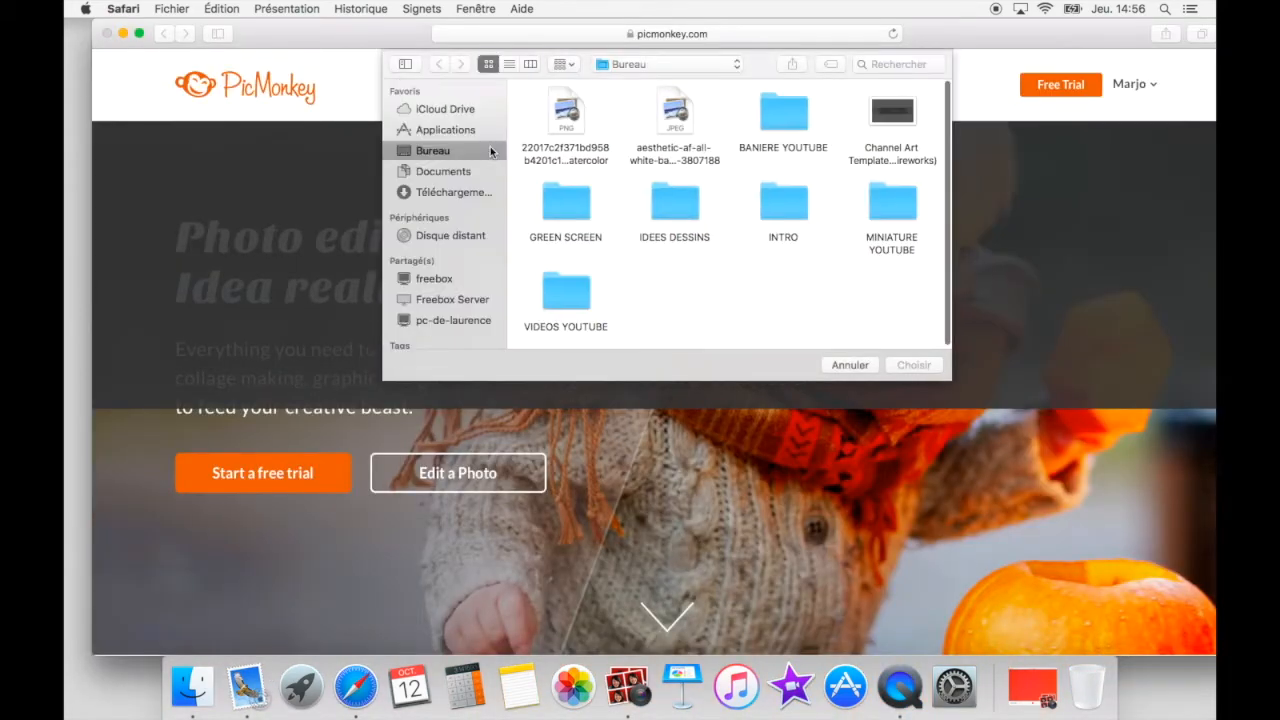
{"action": "left_click", "coordinate": [672, 122]}
{"action": "key", "text": "Return"}
{"action": "left_click_drag", "start_coordinate": [377, 40], "coordinate": [374, 40]}
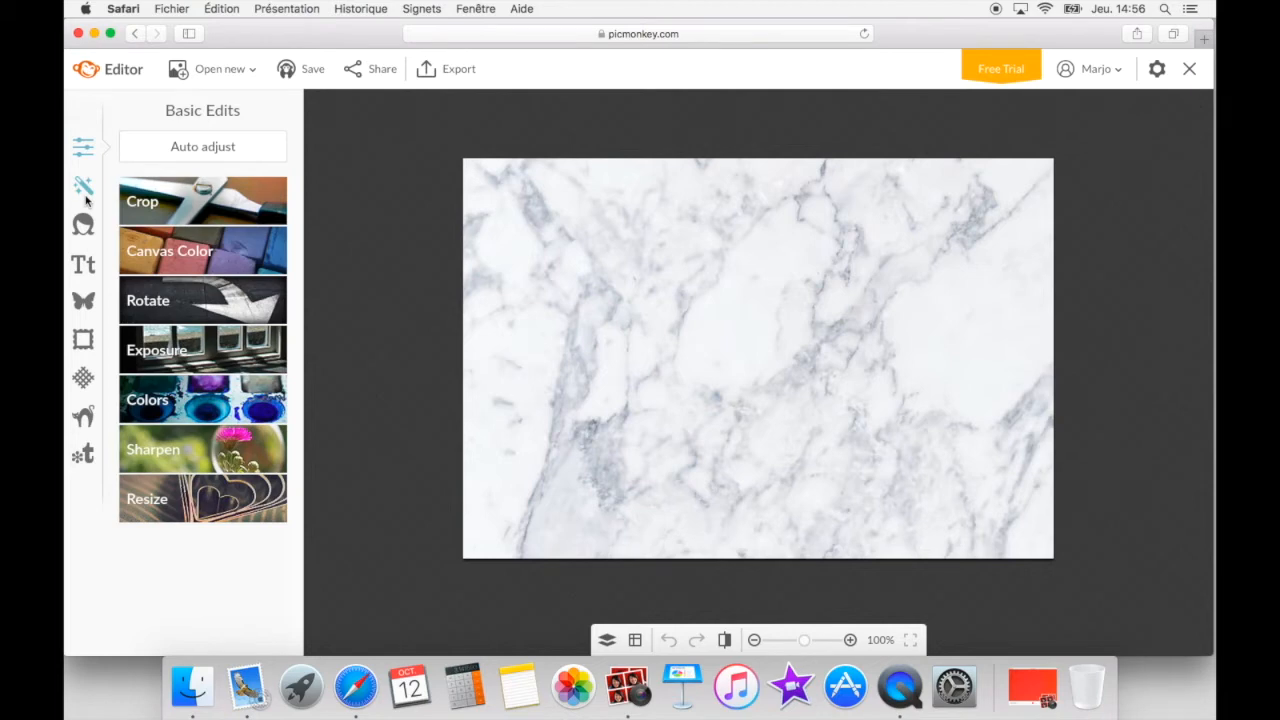
Step: Add the background-free watercolour PNG from the Bureau folder as a custom overlay on the marble
{"action": "left_click", "coordinate": [84, 188]}
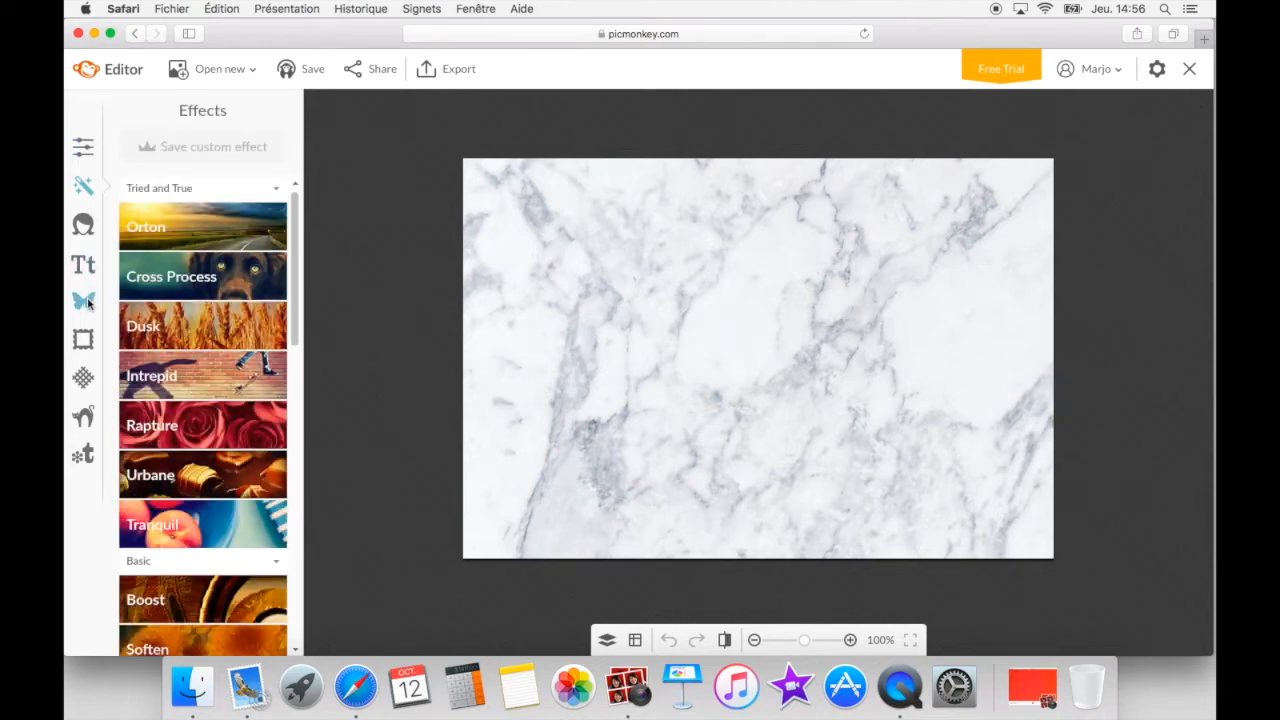
{"action": "left_click", "coordinate": [83, 300]}
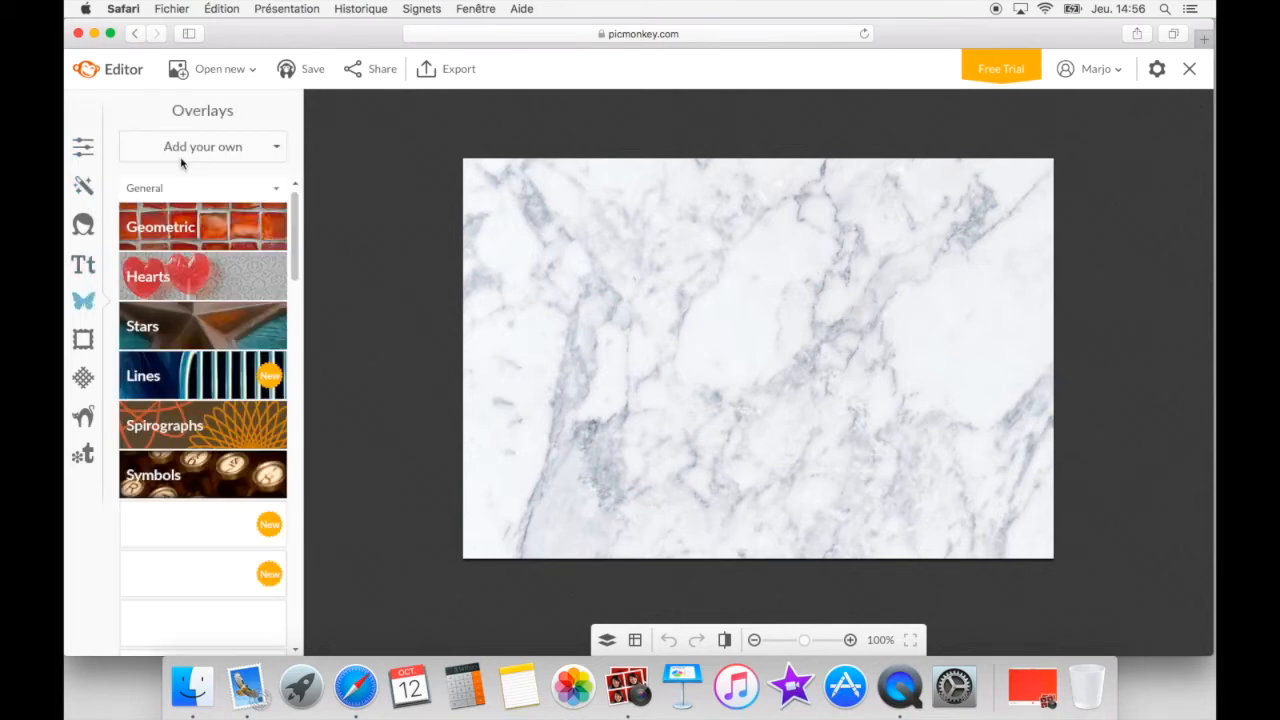
{"action": "left_click", "coordinate": [179, 184]}
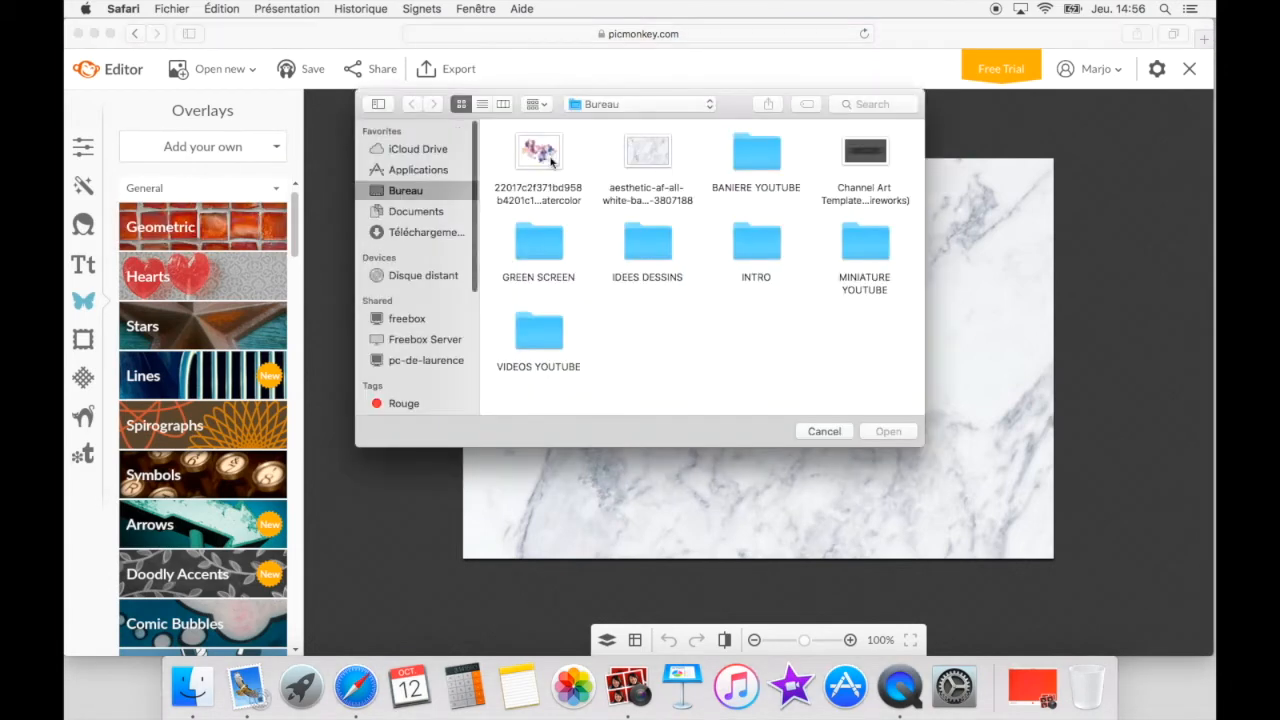
{"action": "double_click", "coordinate": [549, 162]}
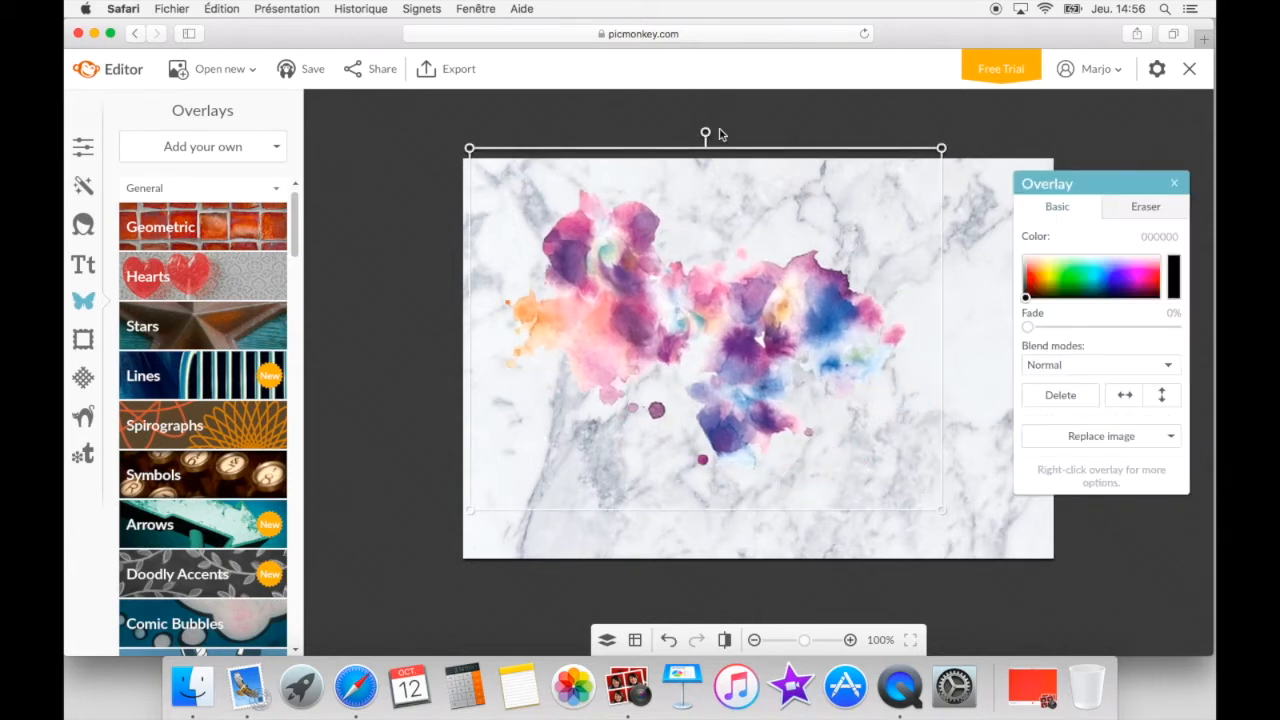
Step: Rotate the watercolour overlay slightly counter-clockwise, enlarge it and position it across the upper part of the marble
{"action": "left_click_drag", "start_coordinate": [704, 130], "coordinate": [622, 132]}
{"action": "left_click_drag", "start_coordinate": [504, 238], "coordinate": [534, 250]}
{"action": "left_click_drag", "start_coordinate": [448, 265], "coordinate": [392, 246]}
{"action": "mouse_move", "coordinate": [720, 366]}
{"action": "left_mouse_down"}
{"action": "mouse_move", "coordinate": [755, 353]}
{"action": "mouse_move", "coordinate": [706, 323]}
{"action": "mouse_move", "coordinate": [715, 348]}
{"action": "left_mouse_up"}
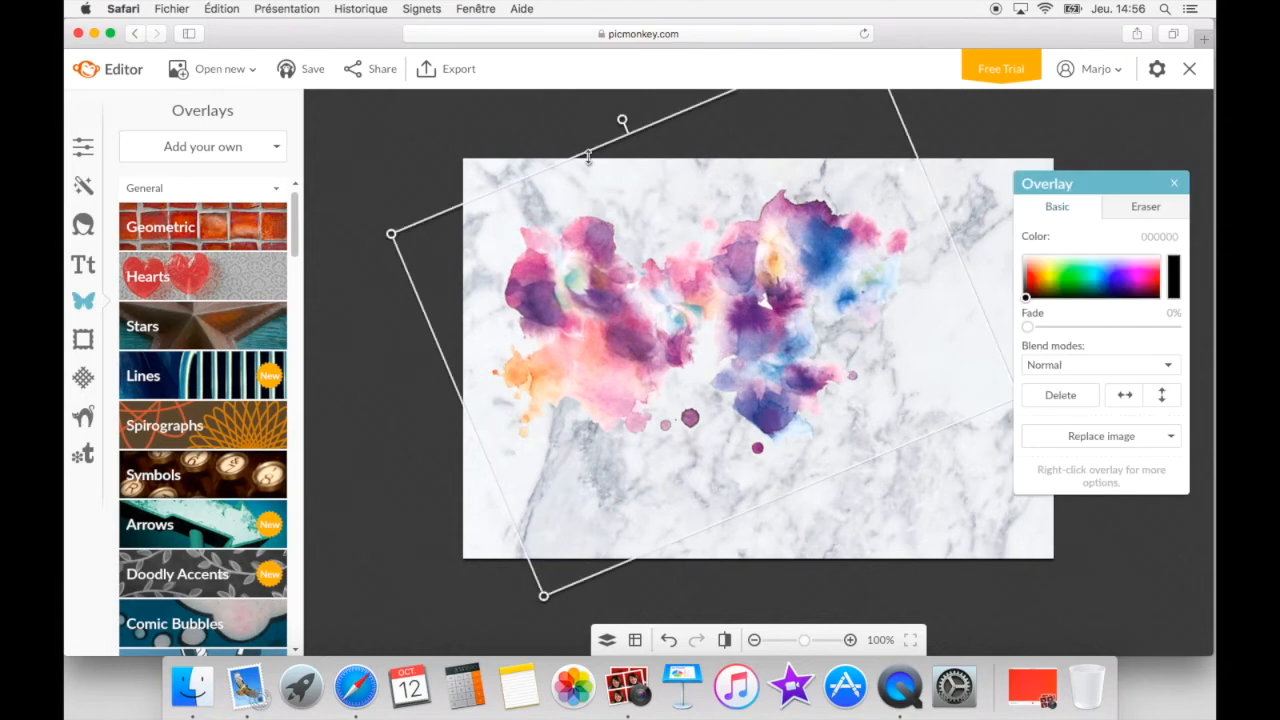
{"action": "left_click_drag", "start_coordinate": [391, 233], "coordinate": [314, 207]}
{"action": "left_click_drag", "start_coordinate": [584, 281], "coordinate": [635, 294]}
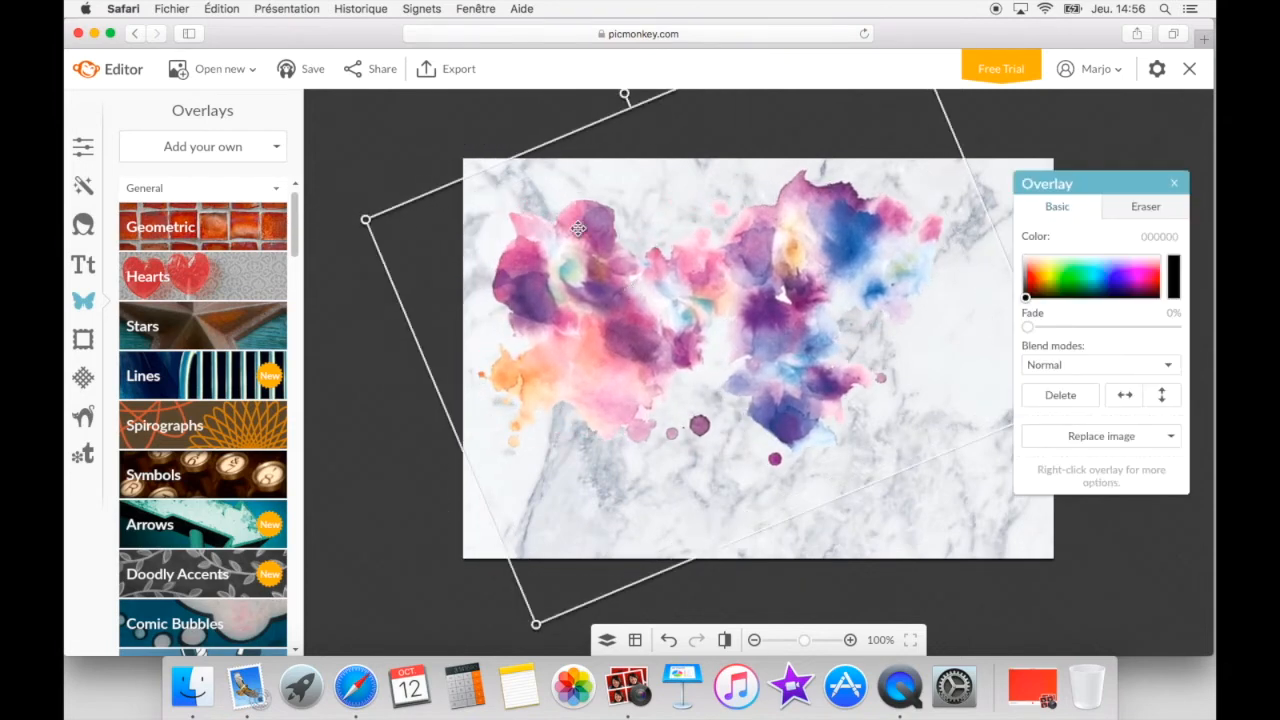
{"action": "mouse_move", "coordinate": [367, 218]}
{"action": "left_mouse_down"}
{"action": "mouse_move", "coordinate": [400, 220]}
{"action": "mouse_move", "coordinate": [386, 220]}
{"action": "left_mouse_up"}
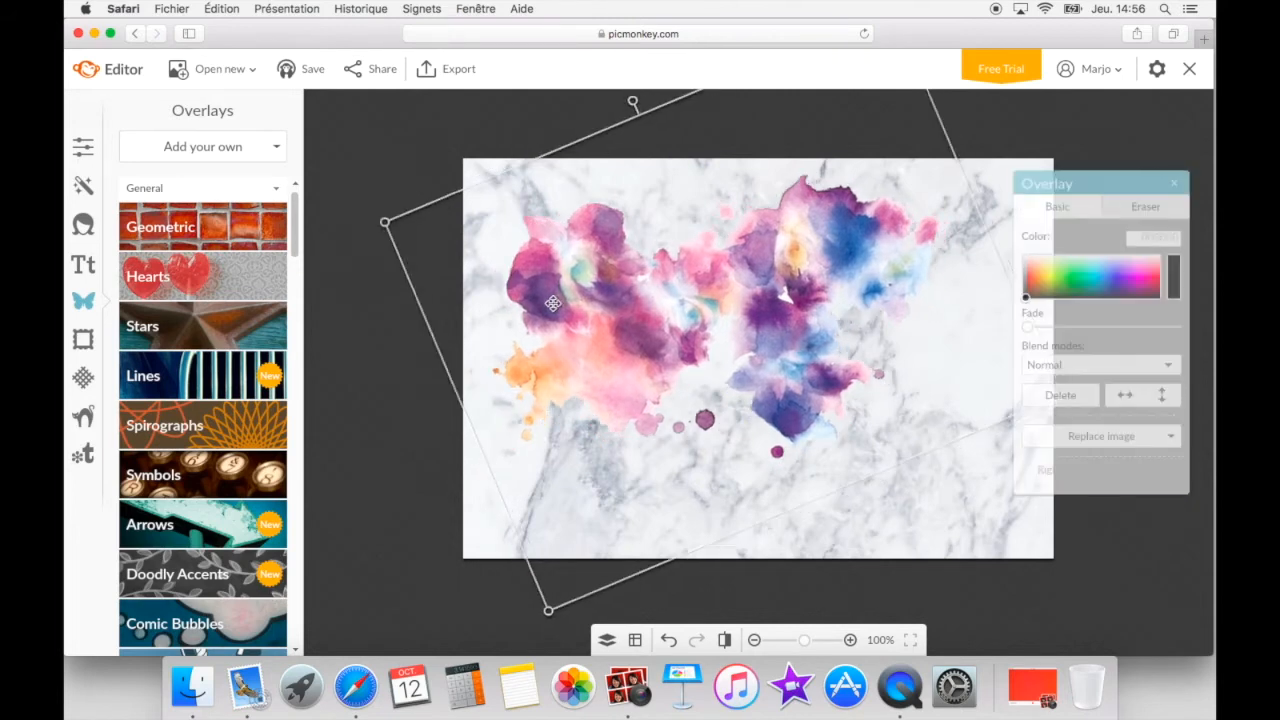
{"action": "left_click", "coordinate": [402, 306]}
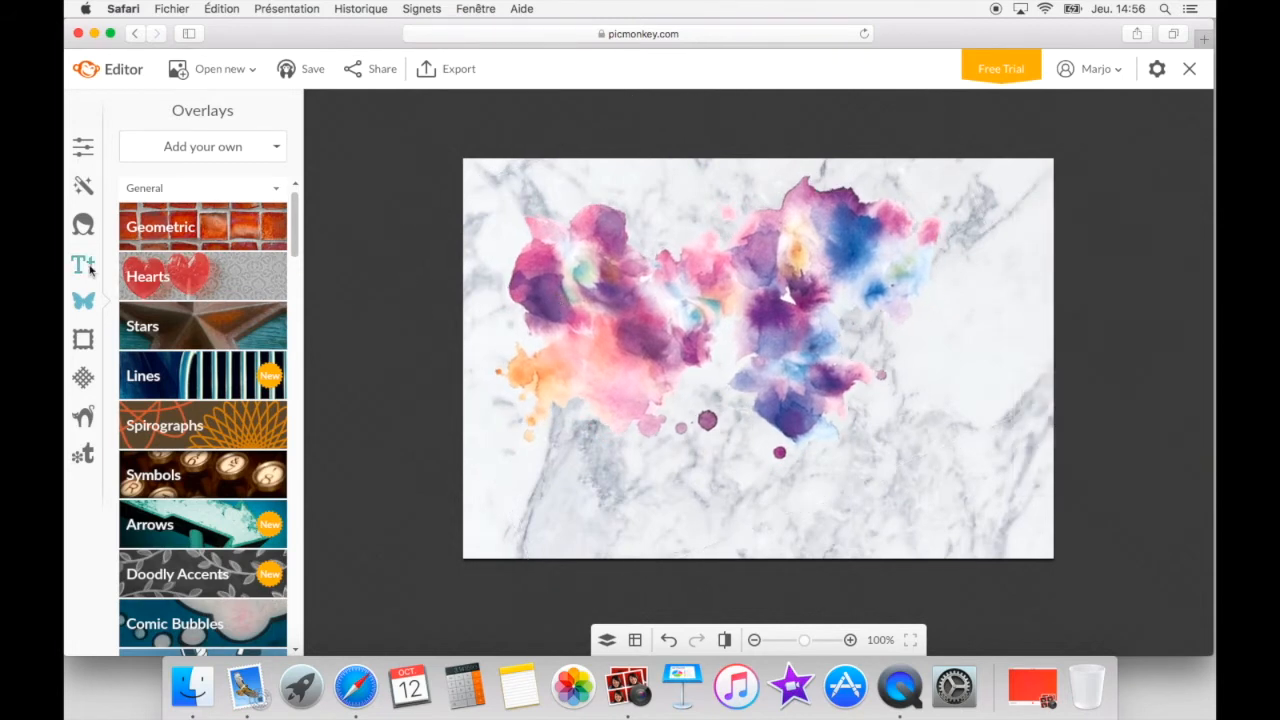
Step: Add the text "Tuto" in the Black Jack font at size 70 and place it over the middle of the watercolour splash
{"action": "left_click", "coordinate": [85, 266]}
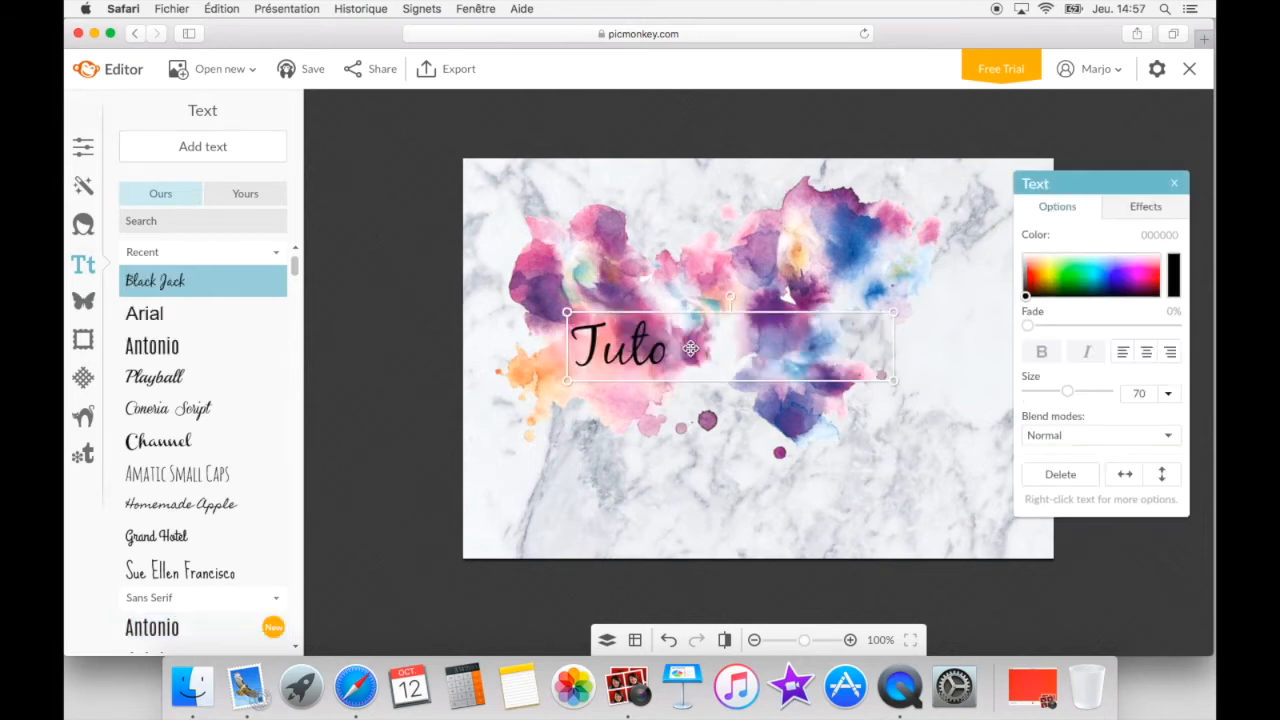
{"action": "left_click_drag", "start_coordinate": [690, 348], "coordinate": [776, 293]}
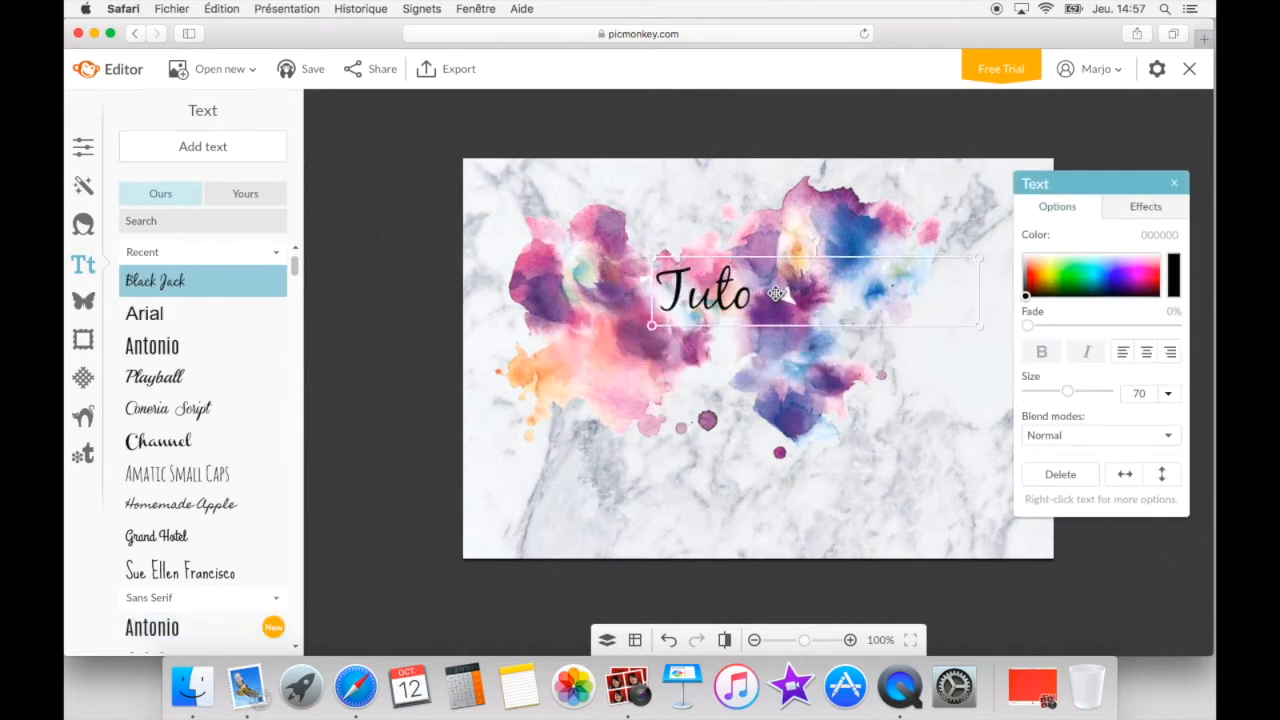
{"action": "left_click", "coordinate": [765, 378]}
Step: Add the text "aquarelle et marbre" in Black Jack at size 31 and centre it beneath "Tuto"
{"action": "scroll", "coordinate": [297, 288], "scroll_direction": "down", "scroll_amount": 2}
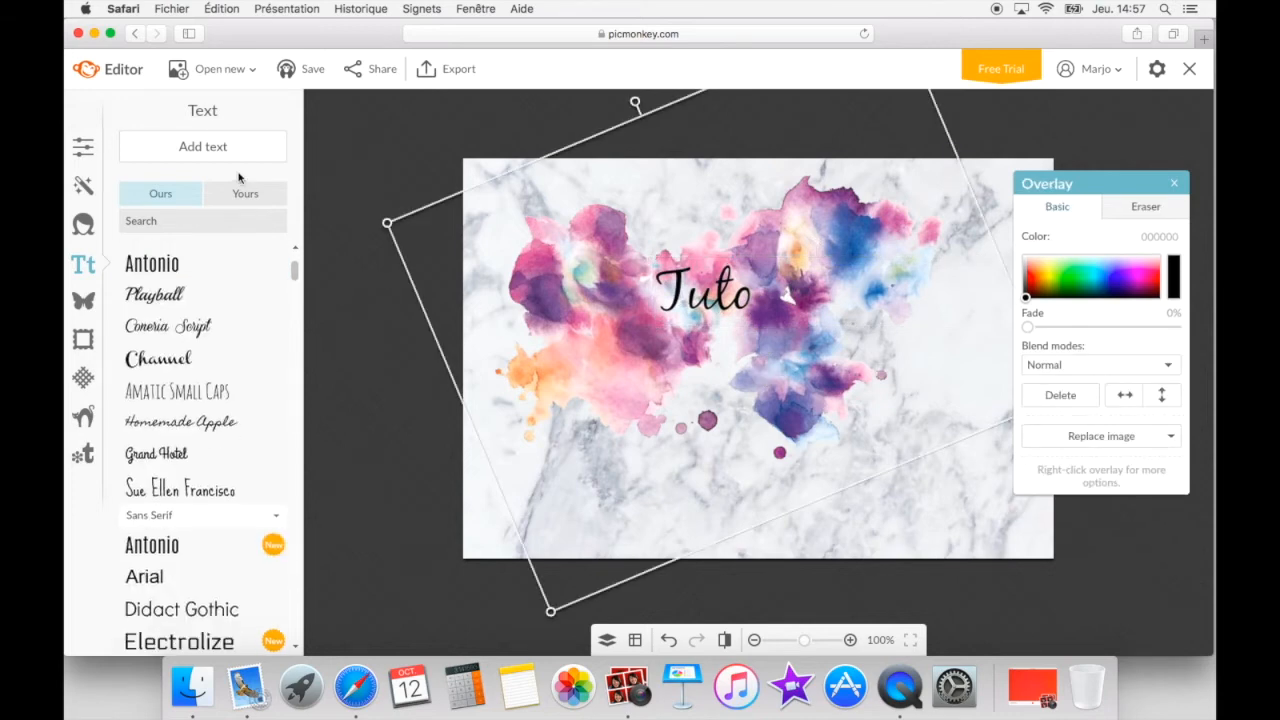
{"action": "left_click", "coordinate": [240, 150]}
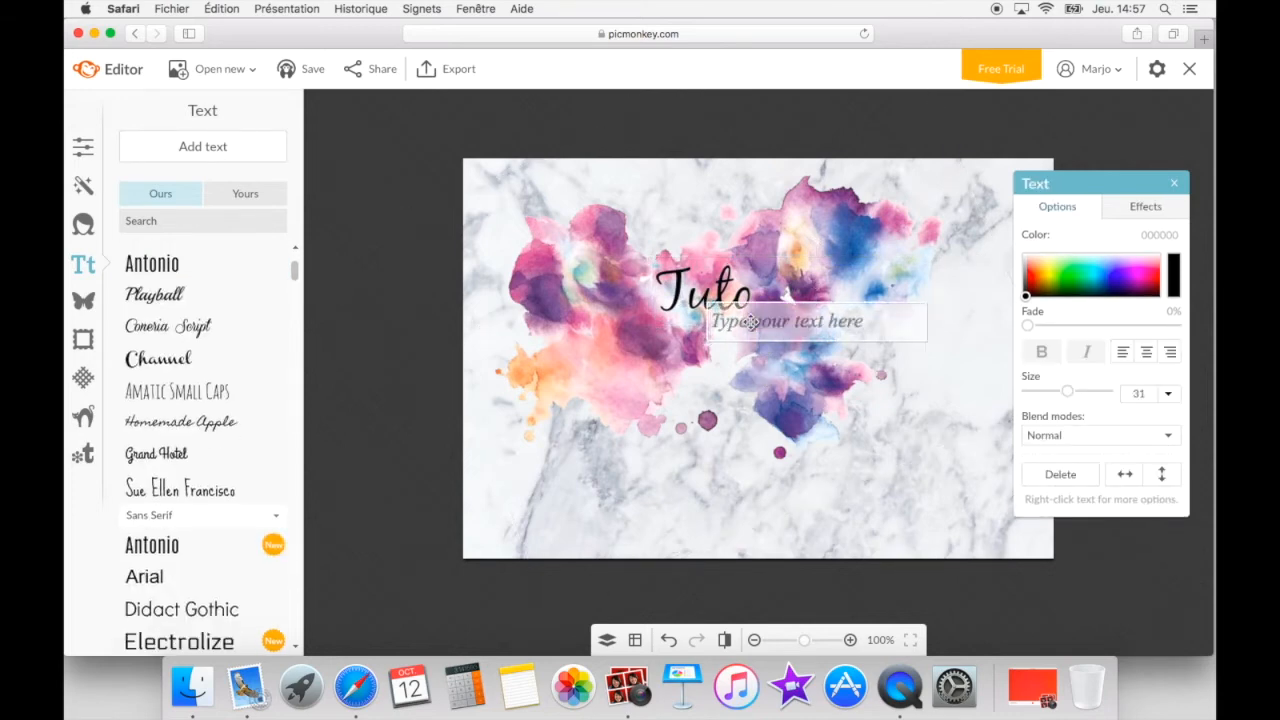
{"action": "type", "text": "aquarelle et mar"}
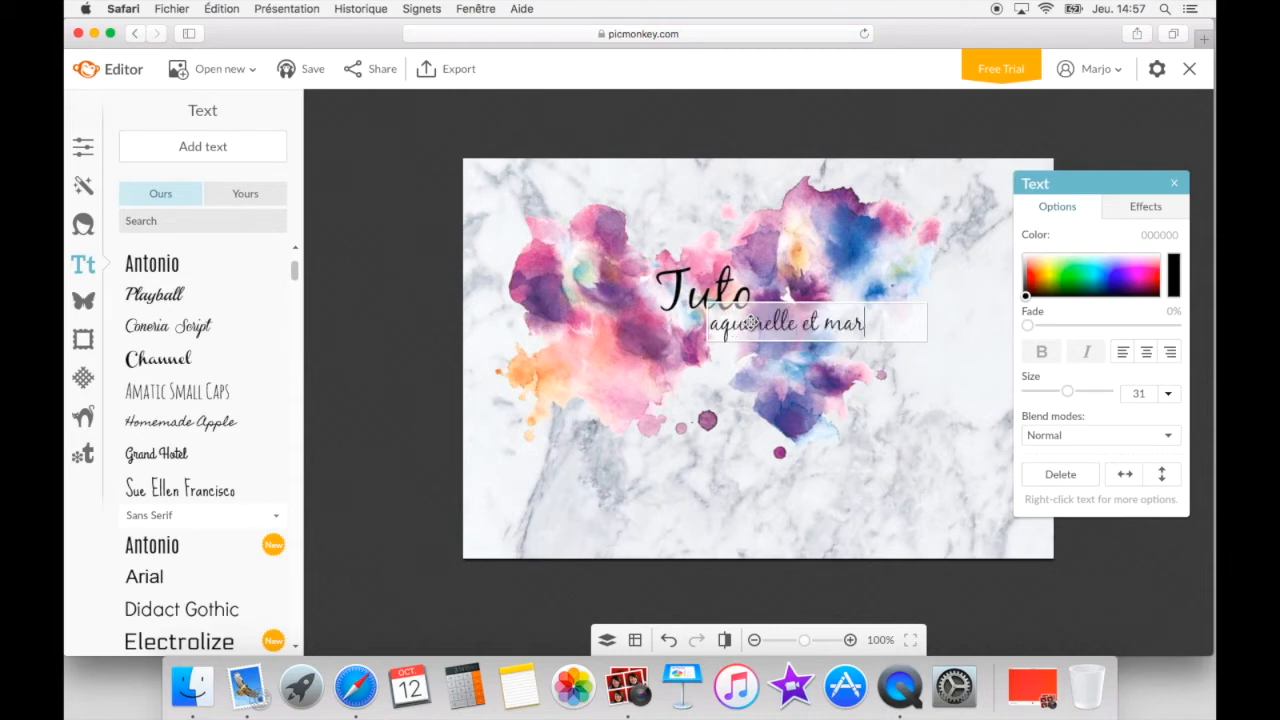
{"action": "left_click_drag", "start_coordinate": [792, 345], "coordinate": [705, 333]}
{"action": "left_click", "coordinate": [657, 343]}
{"action": "left_click", "coordinate": [919, 507]}
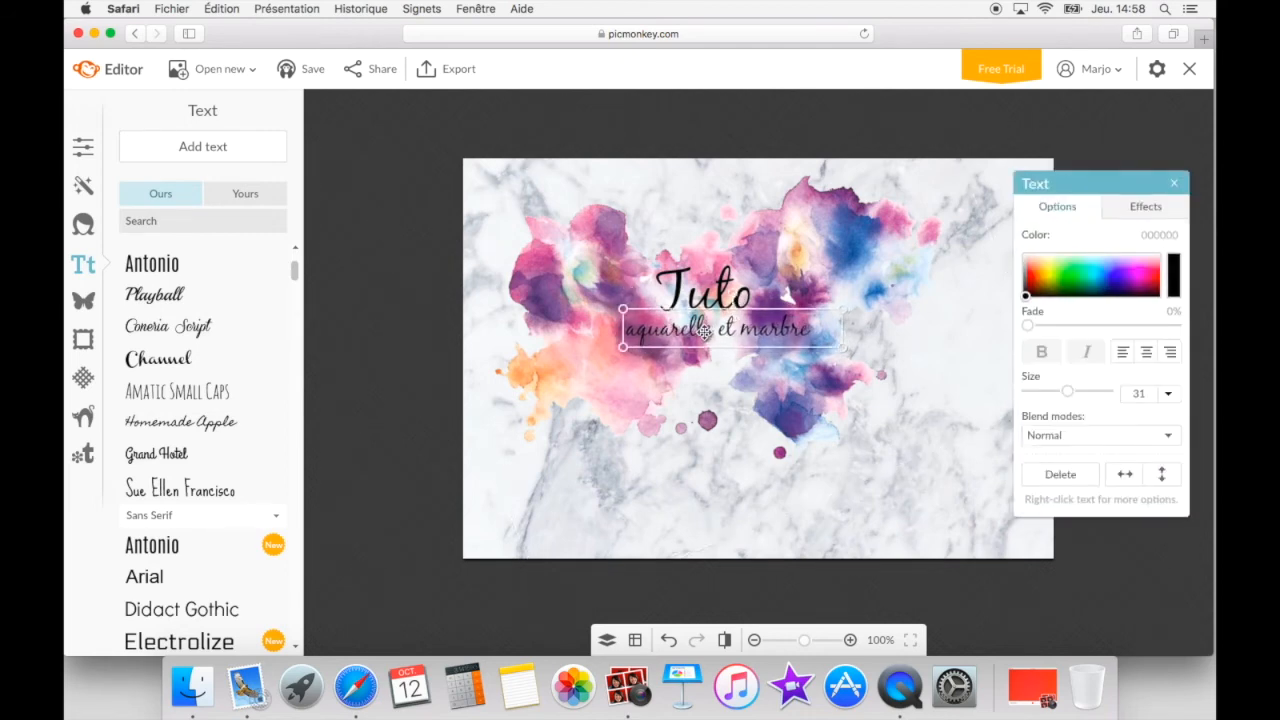
Step: Fade the watercolour overlay to about 15% and deselect it
{"action": "left_click", "coordinate": [752, 418]}
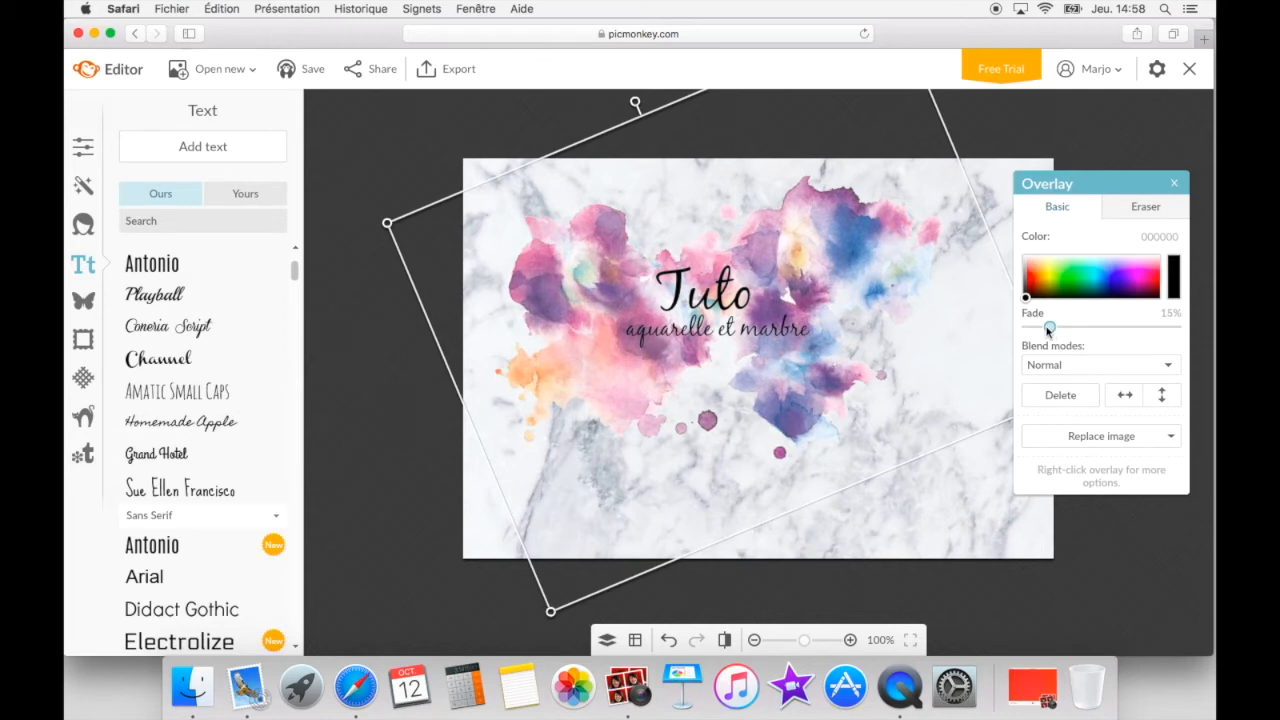
{"action": "left_click", "coordinate": [947, 532]}
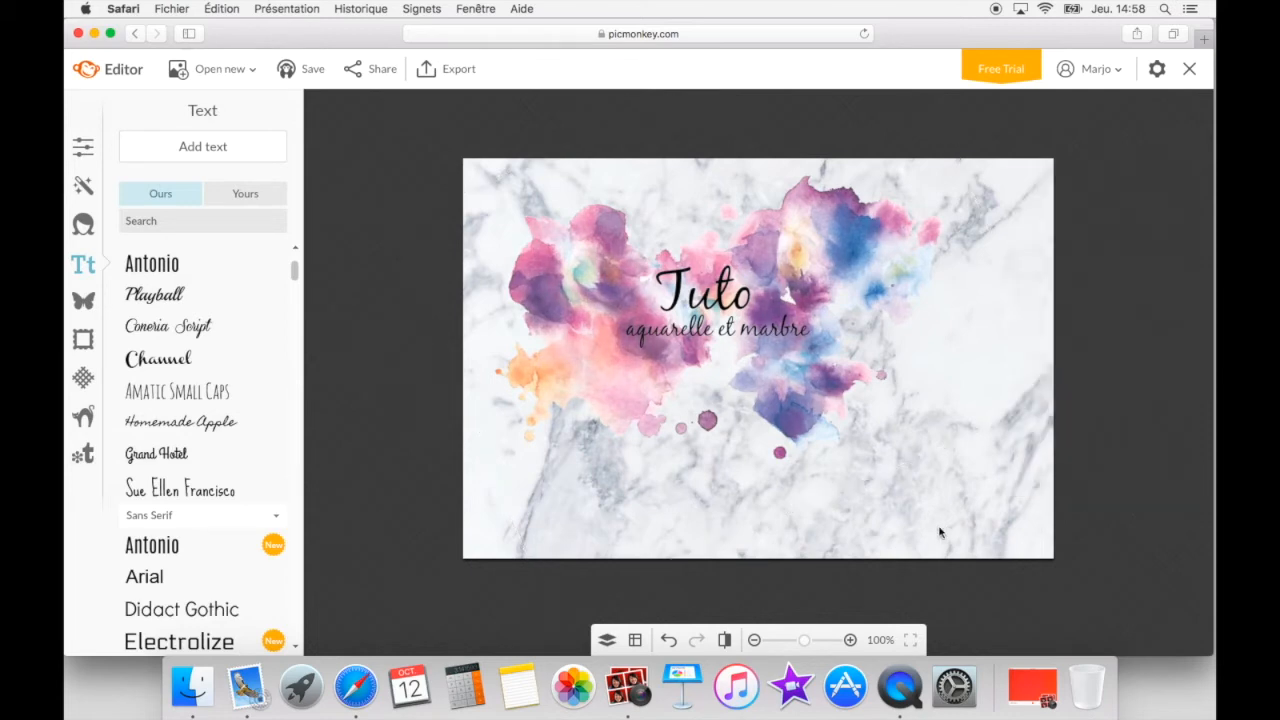
Step: Add the thin broken circle from the Wreaths in the Doodly Accents overlays to the design
{"action": "left_click", "coordinate": [86, 418]}
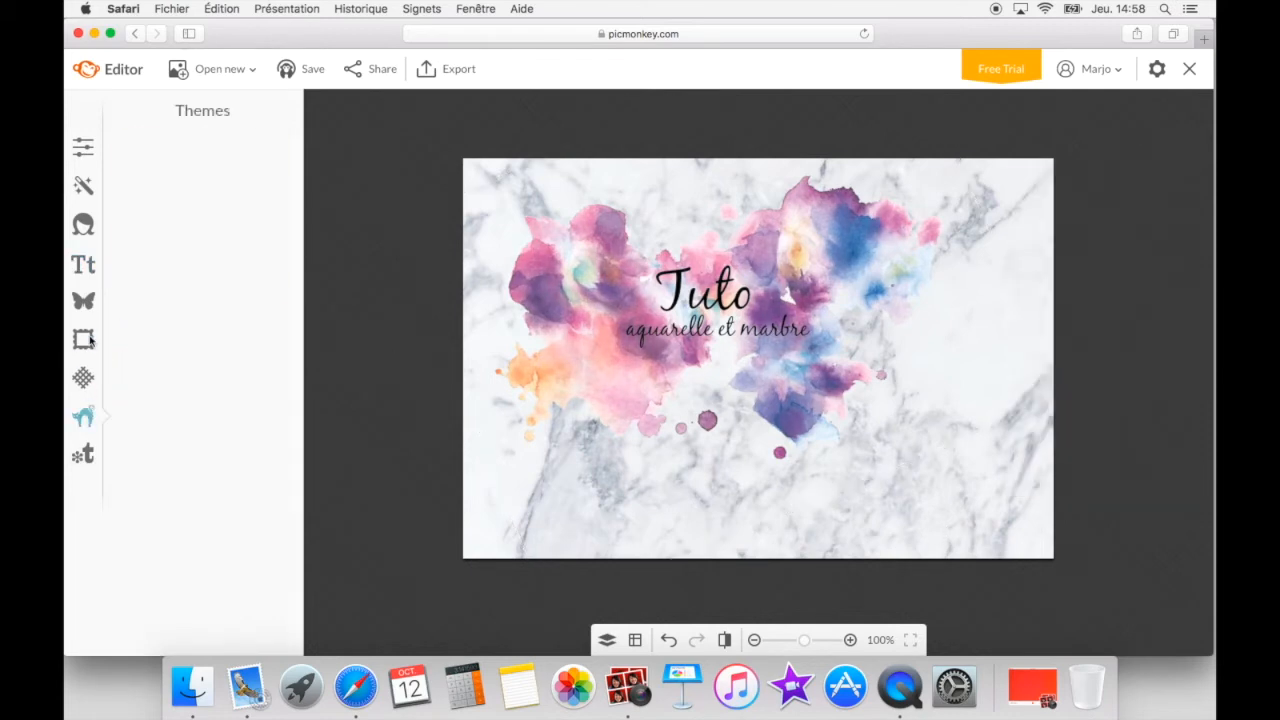
{"action": "left_click", "coordinate": [83, 300]}
{"action": "mouse_move", "coordinate": [294, 237]}
{"action": "left_mouse_down"}
{"action": "mouse_move", "coordinate": [306, 346]}
{"action": "mouse_move", "coordinate": [306, 237]}
{"action": "left_mouse_up"}
{"action": "scroll", "coordinate": [294, 263], "scroll_direction": "down", "scroll_amount": 5}
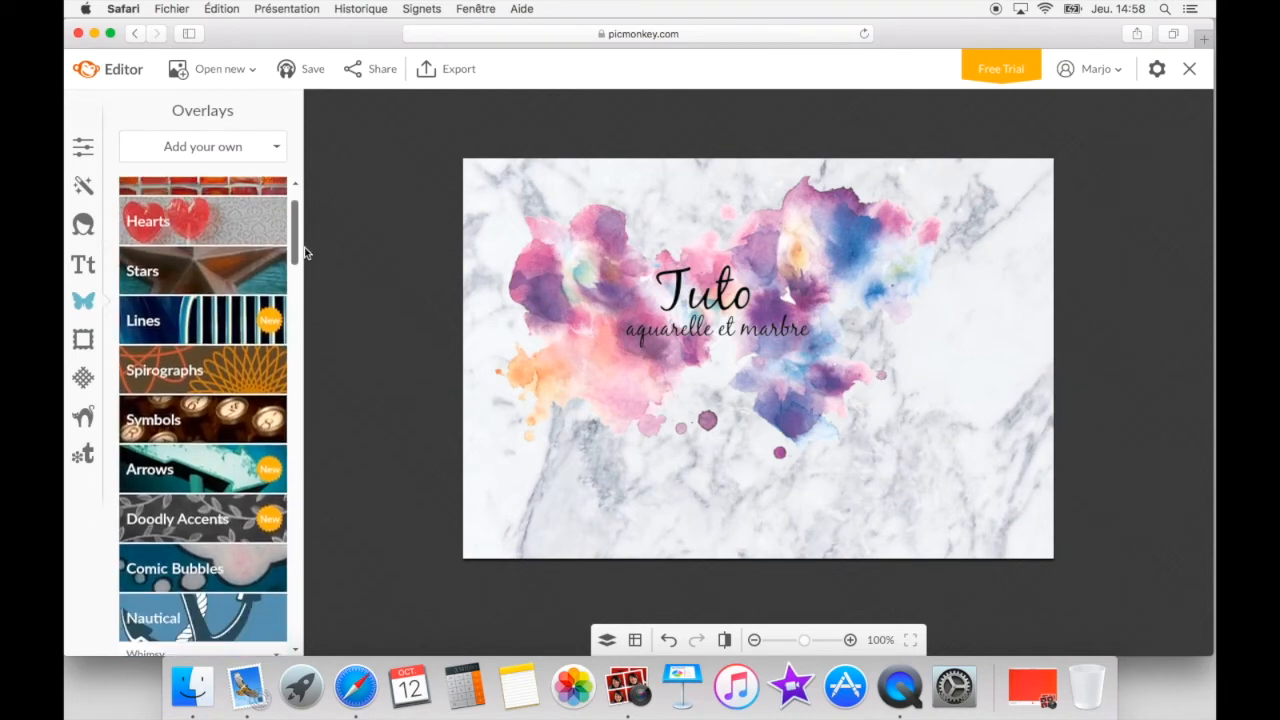
{"action": "left_click", "coordinate": [228, 410]}
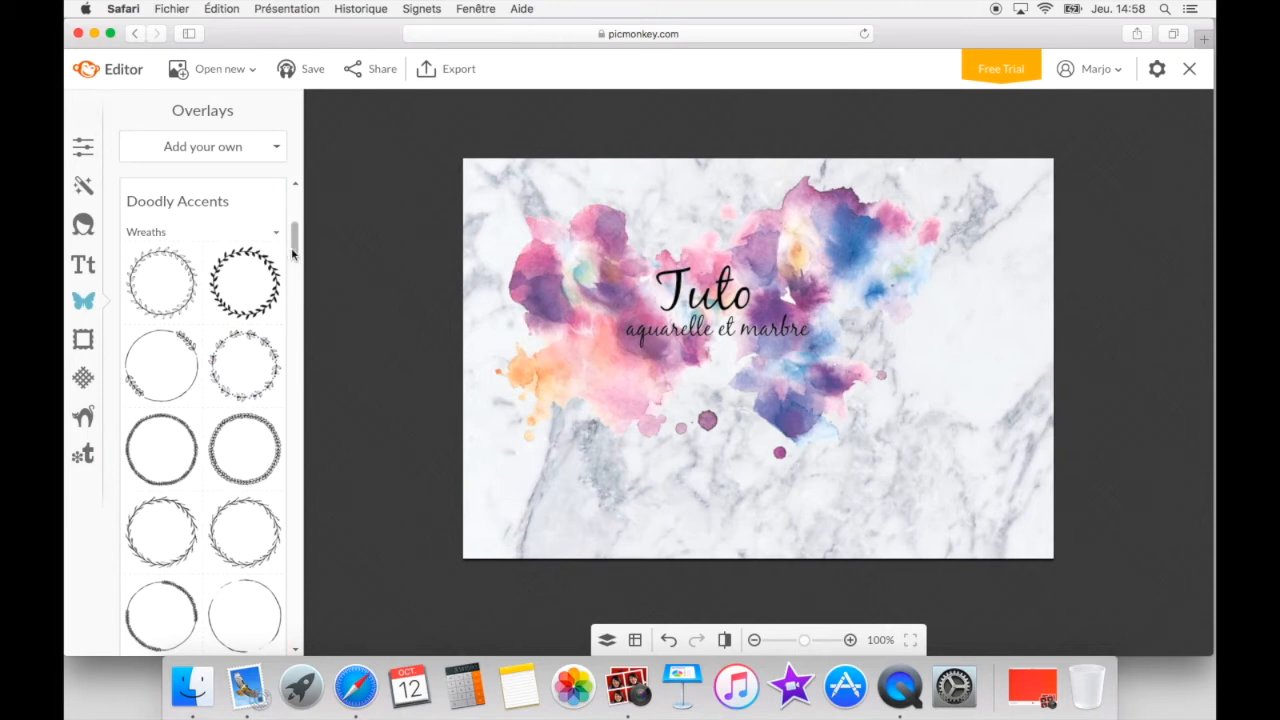
{"action": "scroll", "coordinate": [293, 255], "scroll_direction": "down", "scroll_amount": 3}
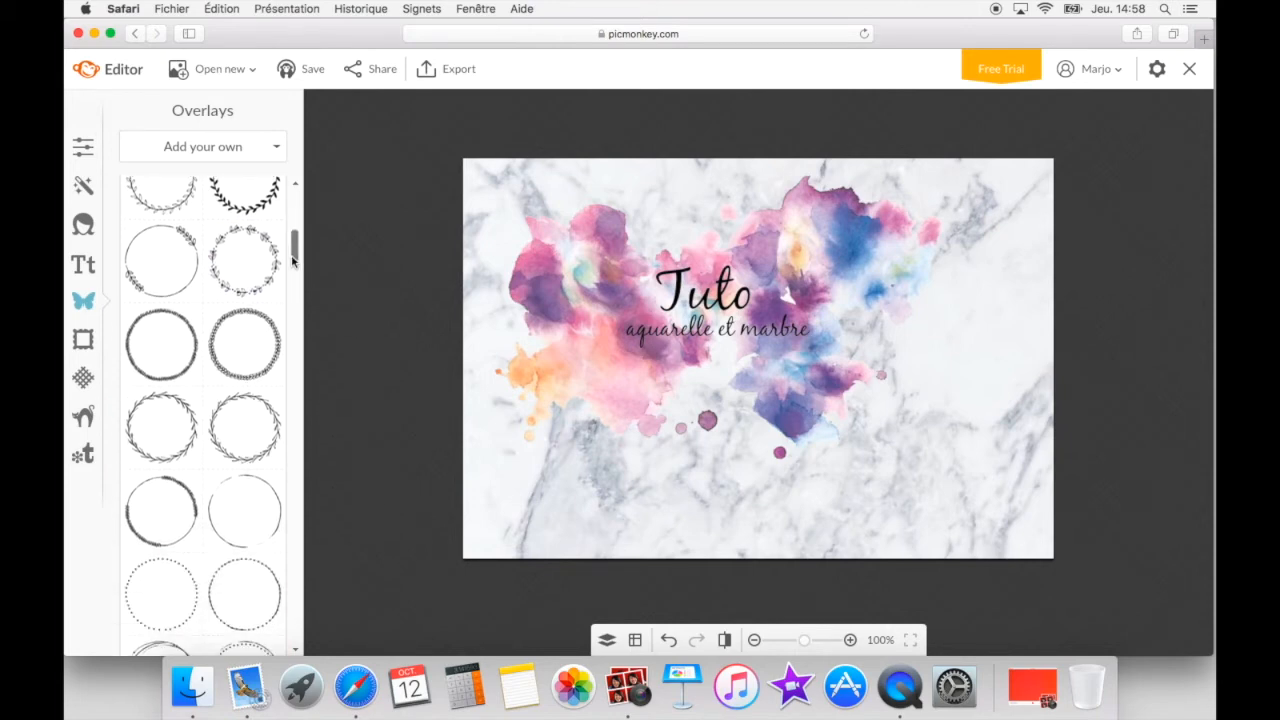
{"action": "scroll", "coordinate": [293, 258], "scroll_direction": "down", "scroll_amount": 4}
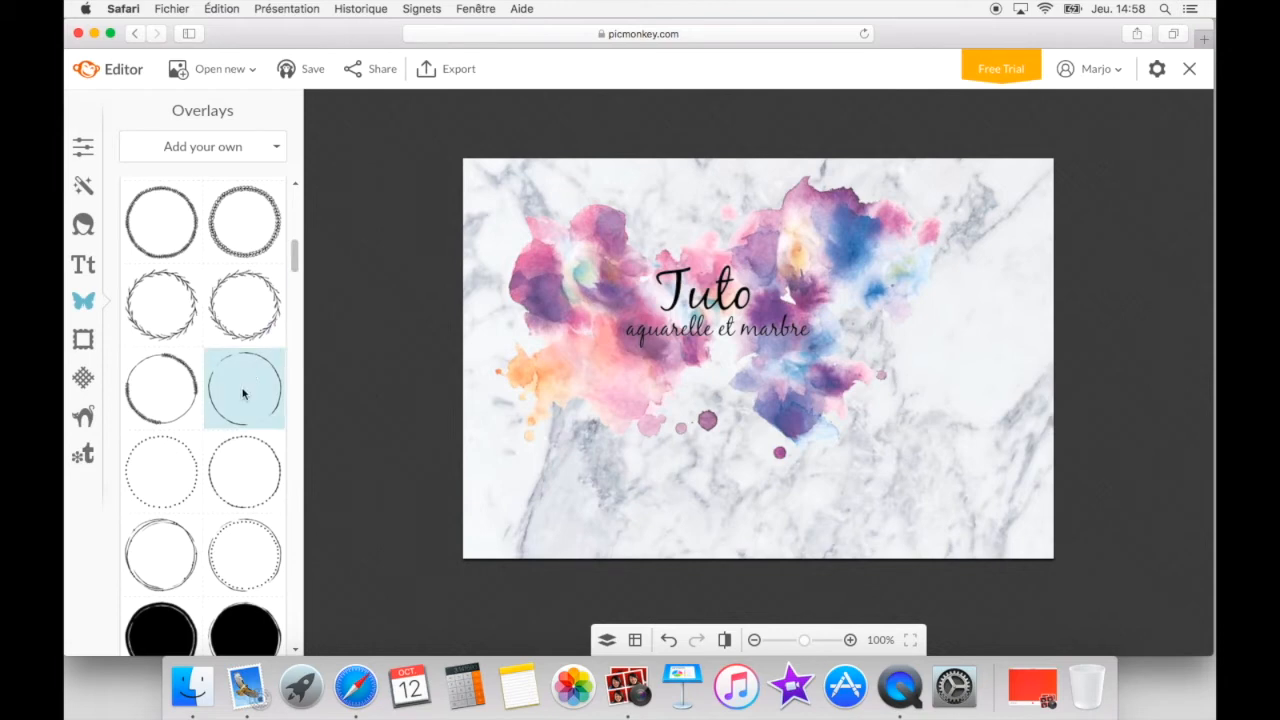
{"action": "left_click", "coordinate": [244, 392]}
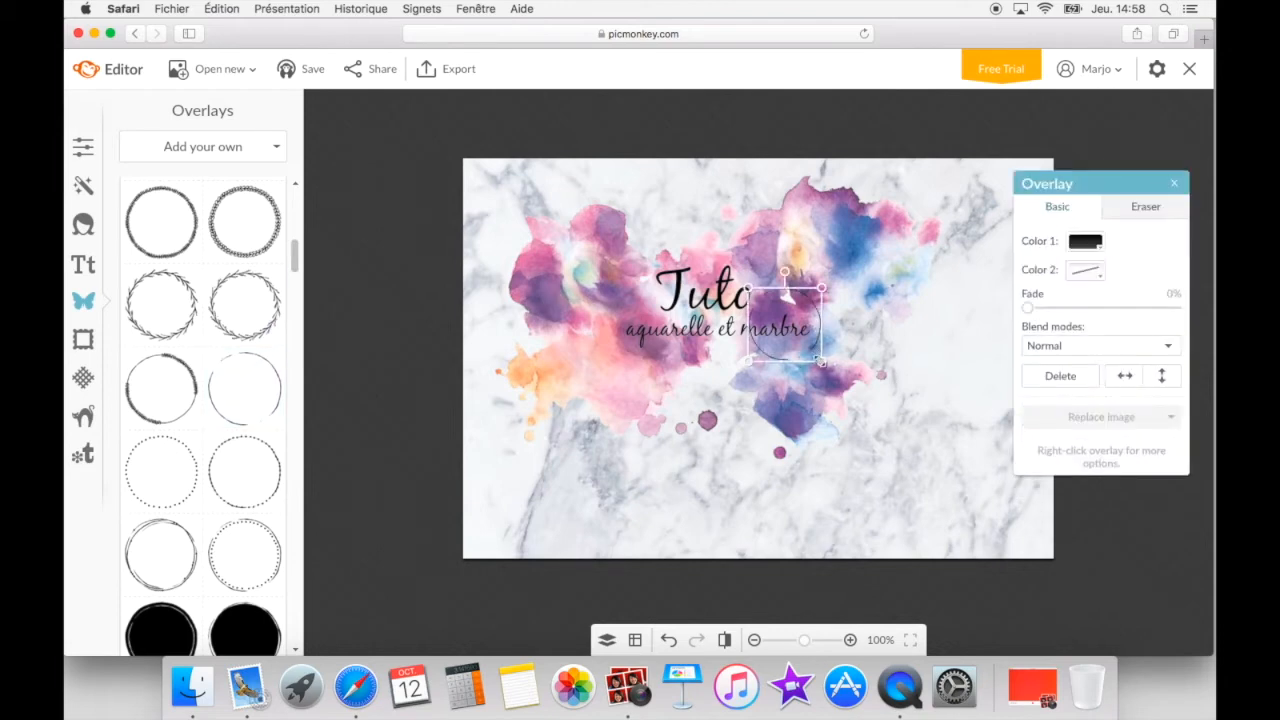
Step: Enlarge the thin circle overlay and centre it around the title so it encloses both lines of text
{"action": "left_click_drag", "start_coordinate": [797, 330], "coordinate": [672, 292]}
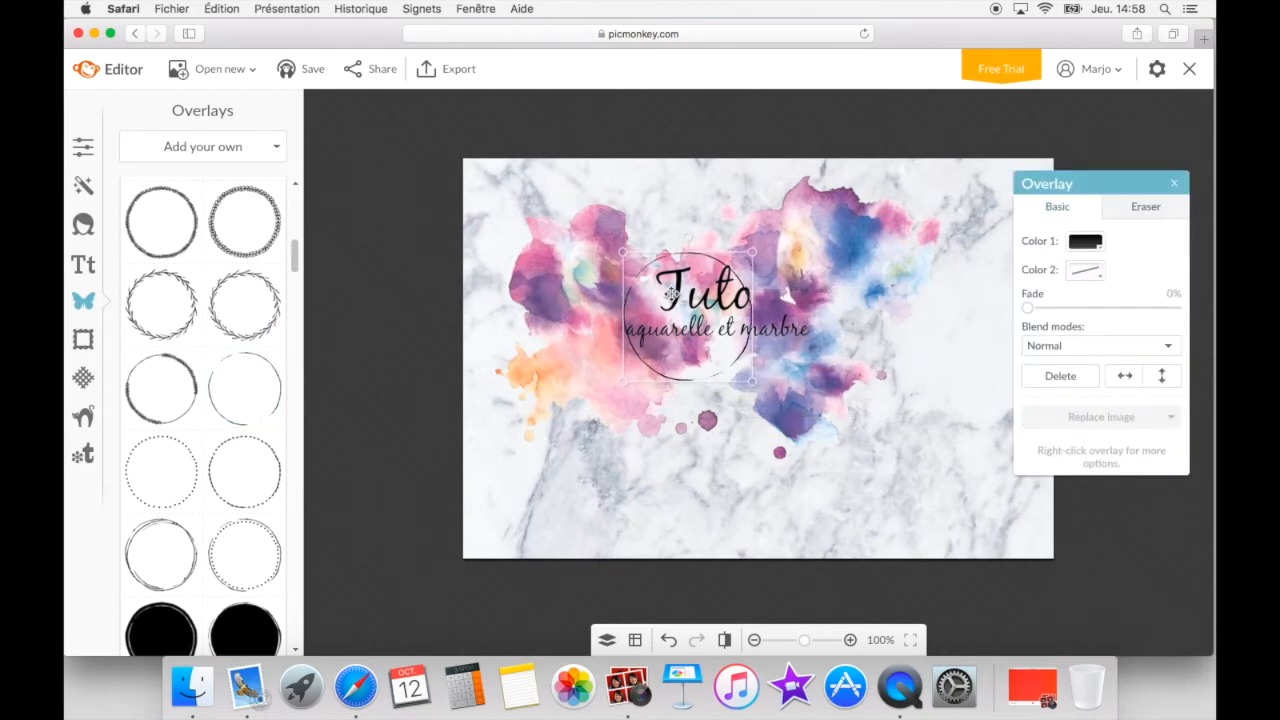
{"action": "left_click_drag", "start_coordinate": [806, 411], "coordinate": [848, 462]}
{"action": "left_click_drag", "start_coordinate": [727, 356], "coordinate": [720, 322]}
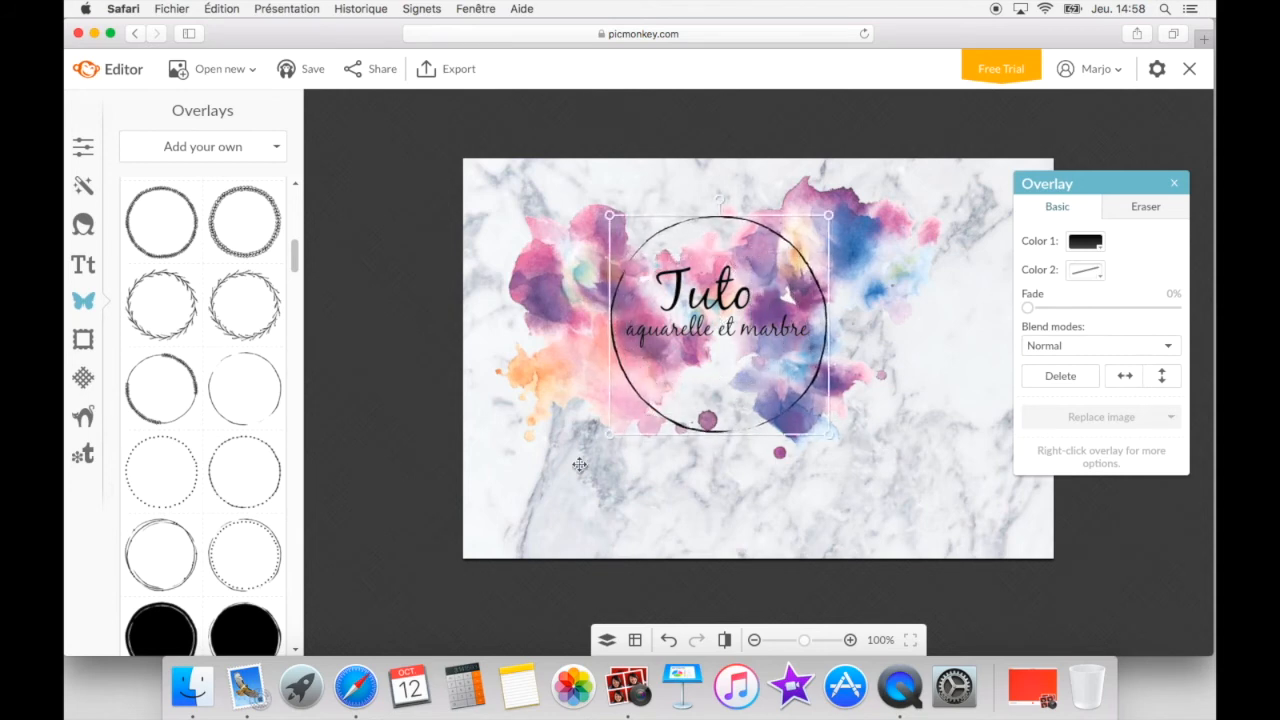
Step: Add the leafy branch from the Details overlays, rotate it and place it along the circle's lower-right edge
{"action": "scroll", "coordinate": [200, 400], "scroll_direction": "down", "scroll_amount": 10}
{"action": "scroll", "coordinate": [200, 380], "scroll_direction": "up", "scroll_amount": 2}
{"action": "left_click", "coordinate": [182, 340]}
{"action": "left_click_drag", "start_coordinate": [755, 345], "coordinate": [800, 383]}
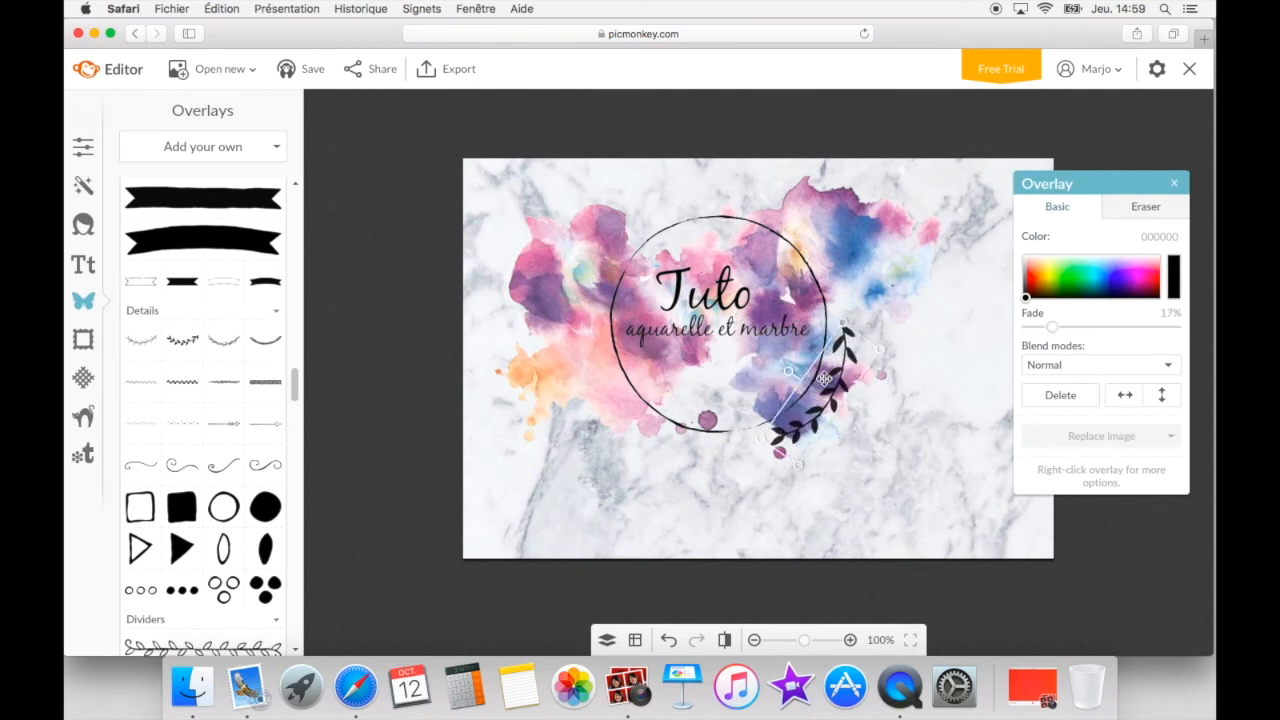
{"action": "mouse_move", "coordinate": [870, 432]}
{"action": "left_mouse_down"}
{"action": "mouse_move", "coordinate": [852, 456]}
{"action": "mouse_move", "coordinate": [878, 436]}
{"action": "left_mouse_up"}
{"action": "left_click", "coordinate": [882, 440]}
{"action": "left_click", "coordinate": [925, 494]}
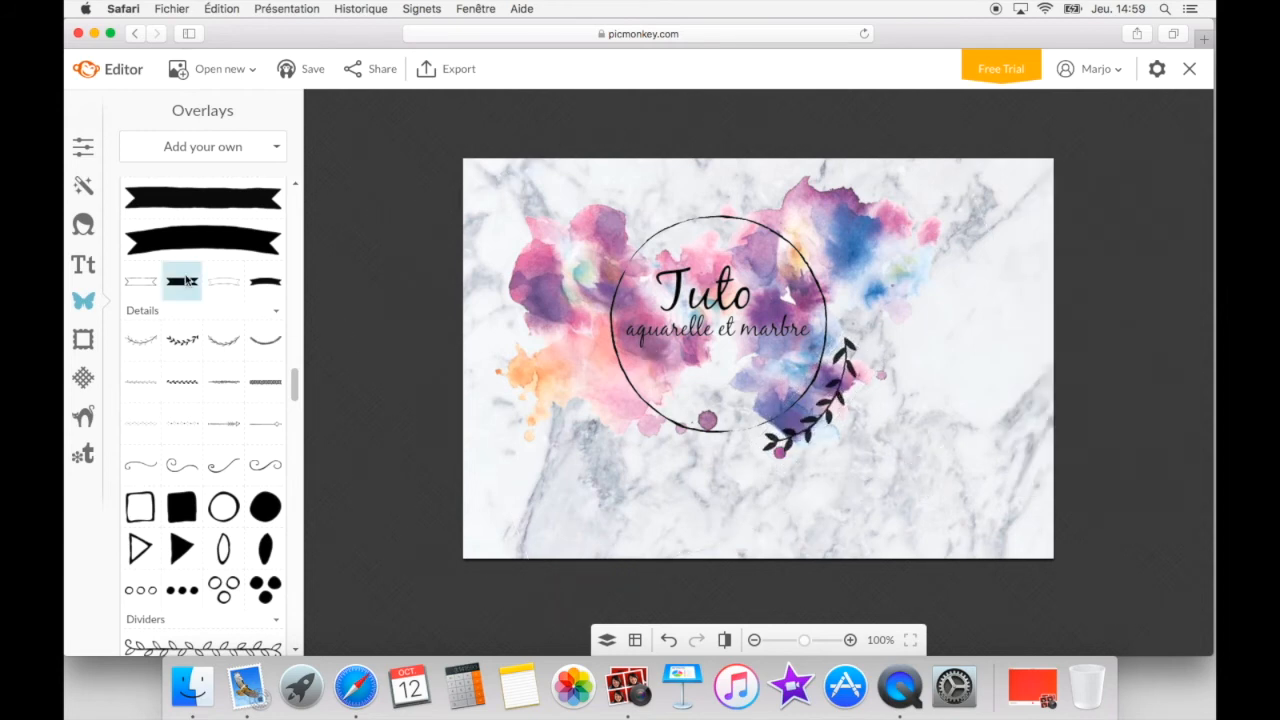
Step: Add the text "ARTETNO" in Amatic Small Caps at size 50 and place it in the design's lower-right corner
{"action": "left_click", "coordinate": [83, 264]}
{"action": "left_click", "coordinate": [203, 146]}
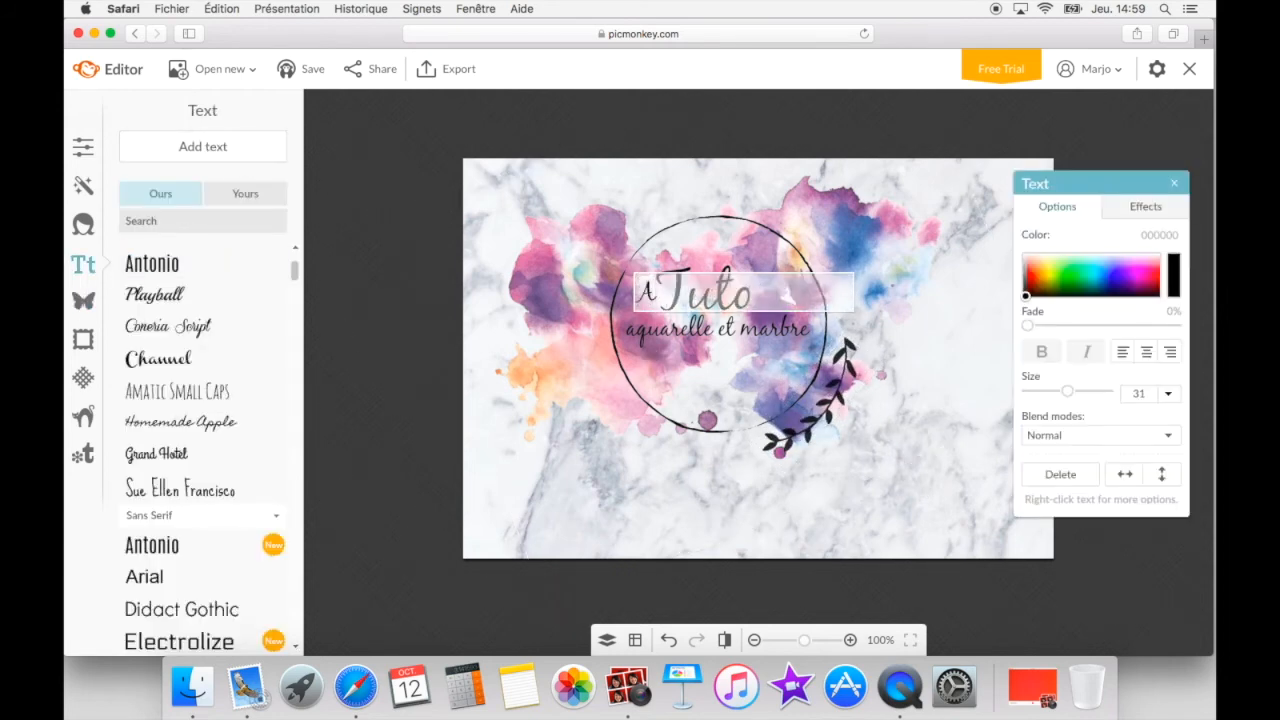
{"action": "left_click", "coordinate": [177, 391]}
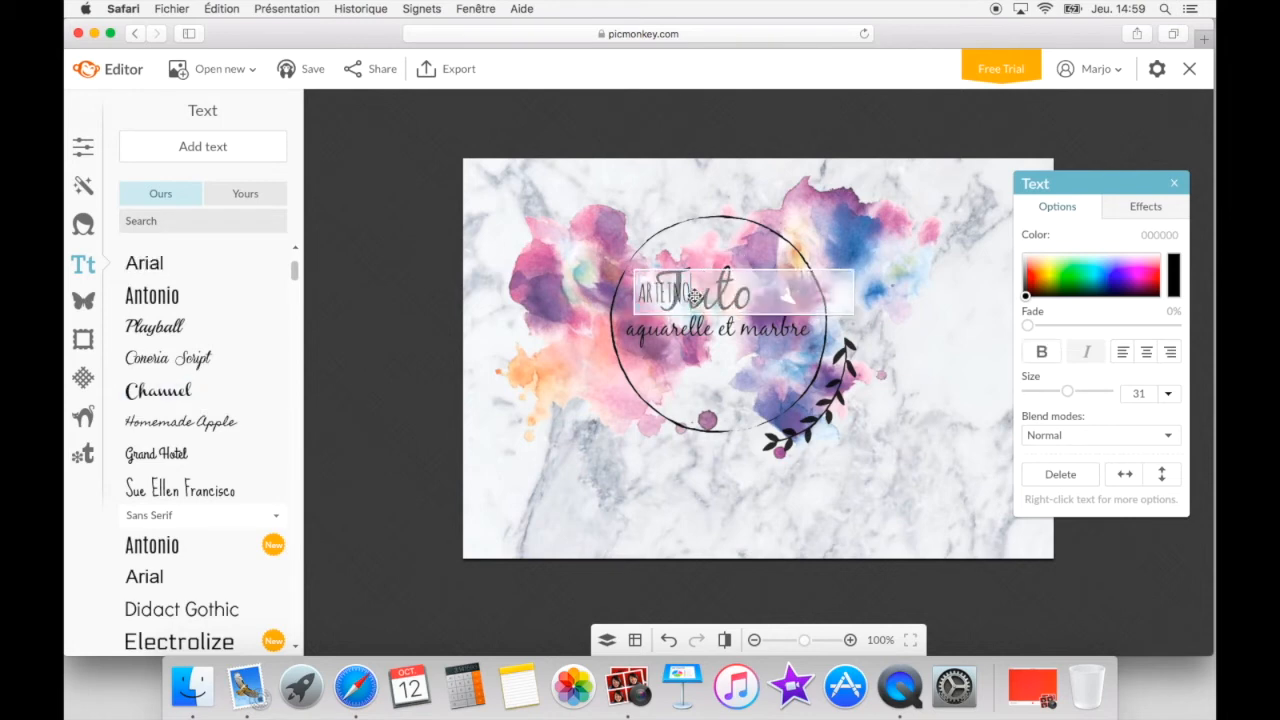
{"action": "left_click_drag", "start_coordinate": [825, 292], "coordinate": [1020, 470]}
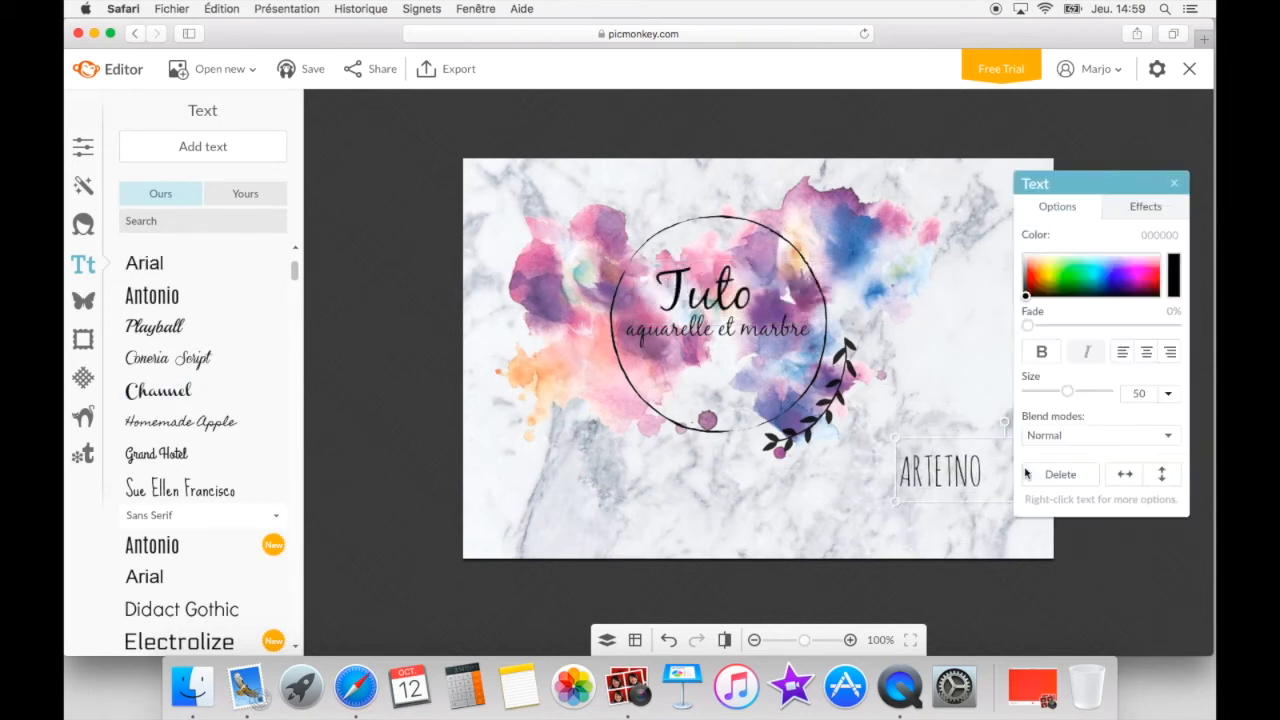
{"action": "left_click", "coordinate": [800, 480]}
Step: Add the text "Création" in the Learning Curve font and place it just beneath "ARTETNO"
{"action": "left_click", "coordinate": [203, 148]}
{"action": "double_click", "coordinate": [673, 329]}
{"action": "scroll", "coordinate": [285, 290], "scroll_direction": "down", "scroll_amount": 5}
{"action": "left_click_drag", "start_coordinate": [297, 298], "coordinate": [317, 550]}
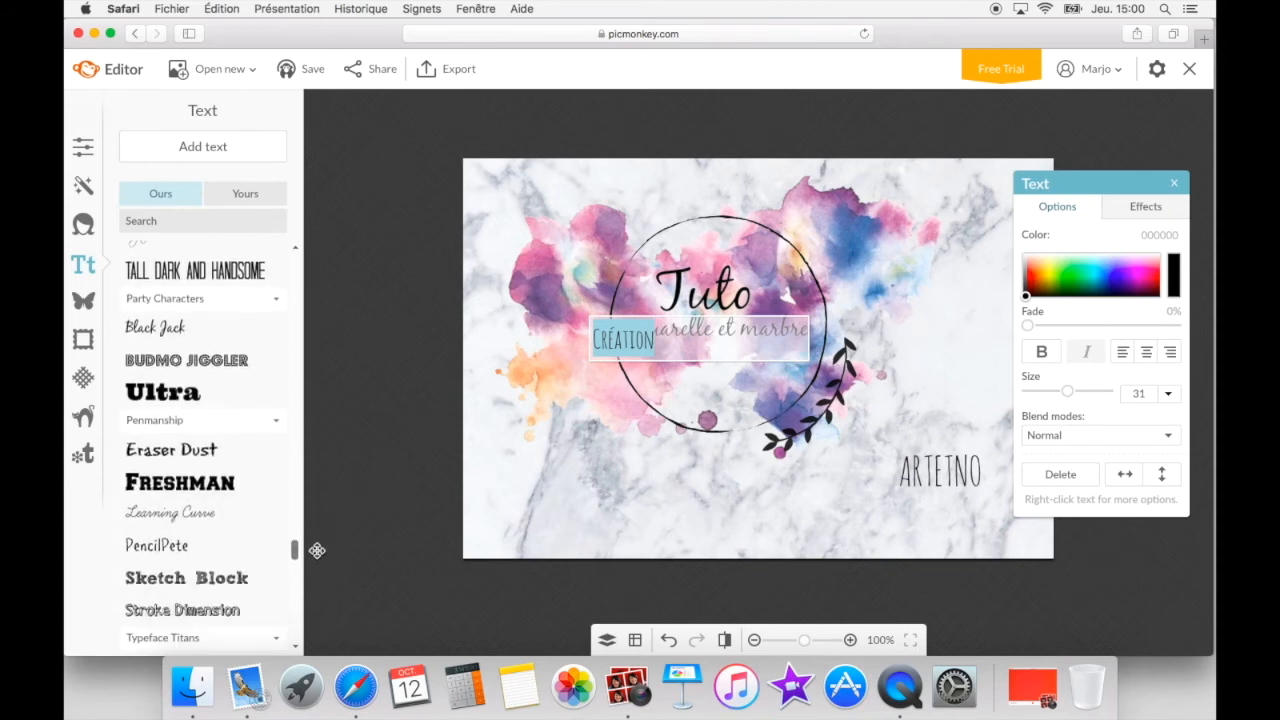
{"action": "left_click", "coordinate": [206, 514]}
{"action": "left_click_drag", "start_coordinate": [623, 340], "coordinate": [953, 497]}
{"action": "left_click", "coordinate": [736, 481]}
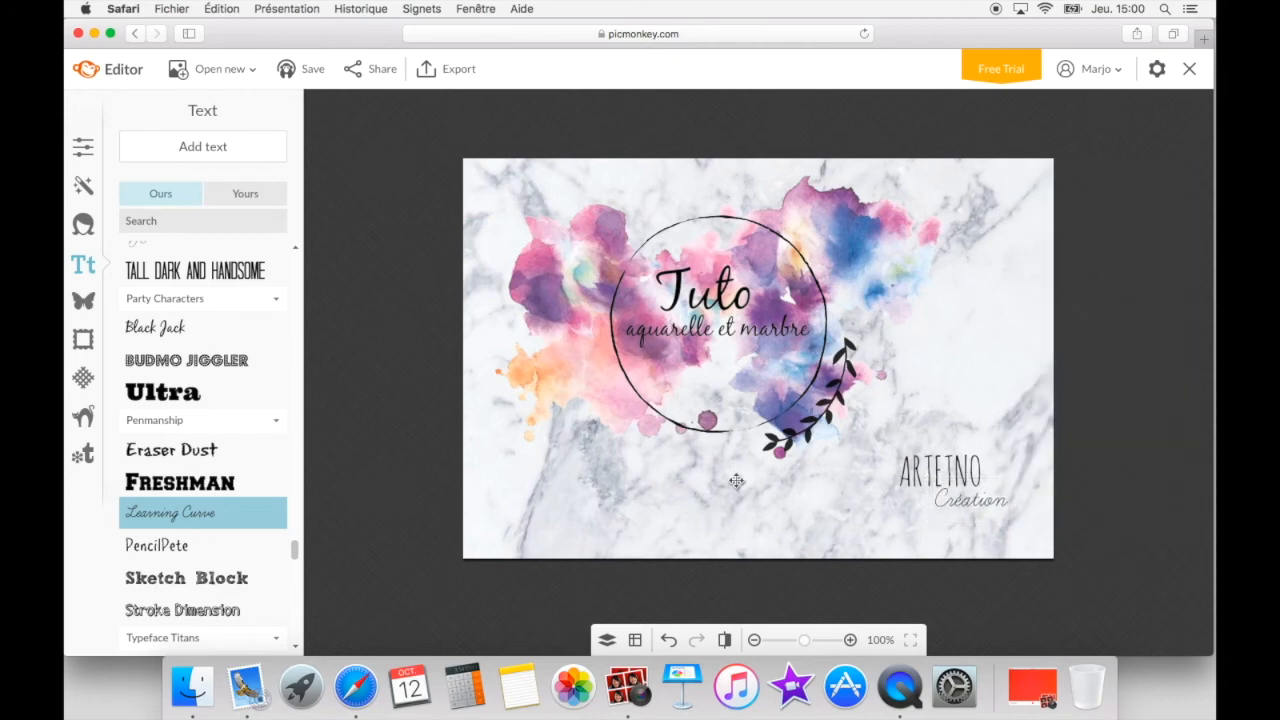
Step: Add the dense petal-shaped spirograph from the Spirographs overlays and move it to the design's lower-left corner
{"action": "left_click", "coordinate": [83, 300]}
{"action": "mouse_move", "coordinate": [295, 423]}
{"action": "left_mouse_down"}
{"action": "mouse_move", "coordinate": [297, 263]}
{"action": "mouse_move", "coordinate": [297, 300]}
{"action": "left_mouse_up"}
{"action": "scroll", "coordinate": [178, 300], "scroll_direction": "up", "scroll_amount": 5}
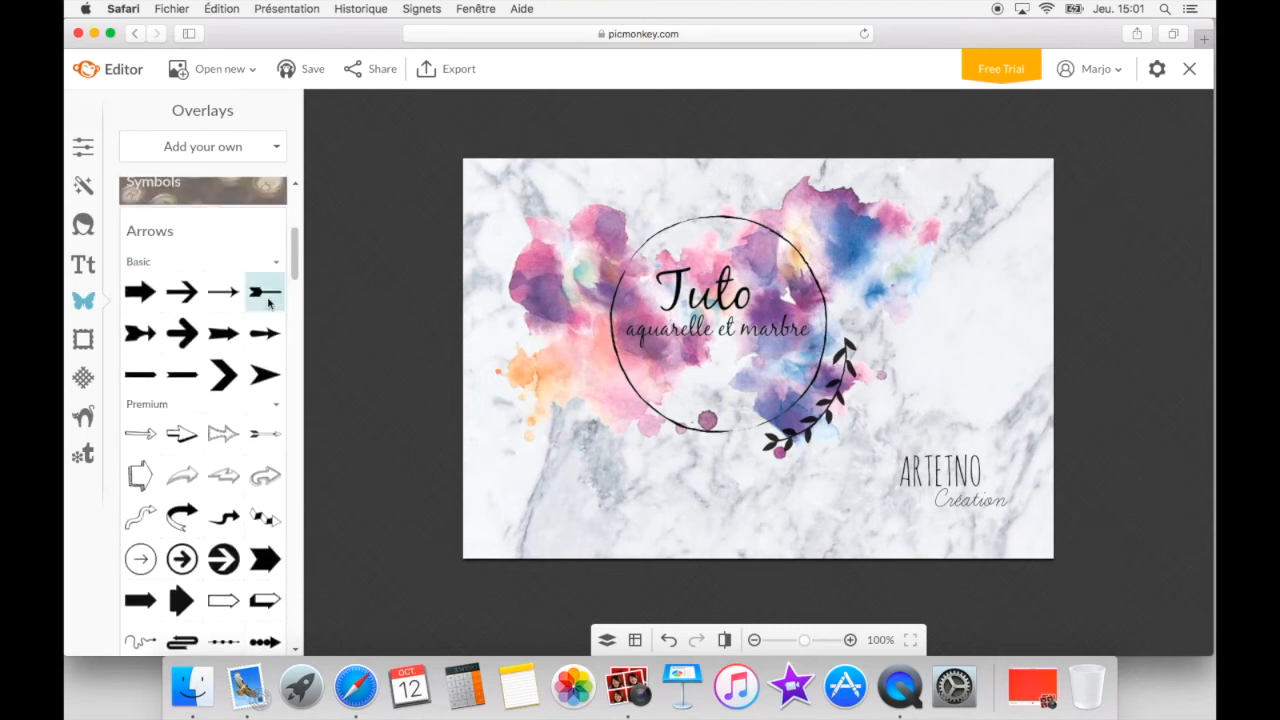
{"action": "left_click", "coordinate": [165, 198]}
{"action": "left_click", "coordinate": [244, 556]}
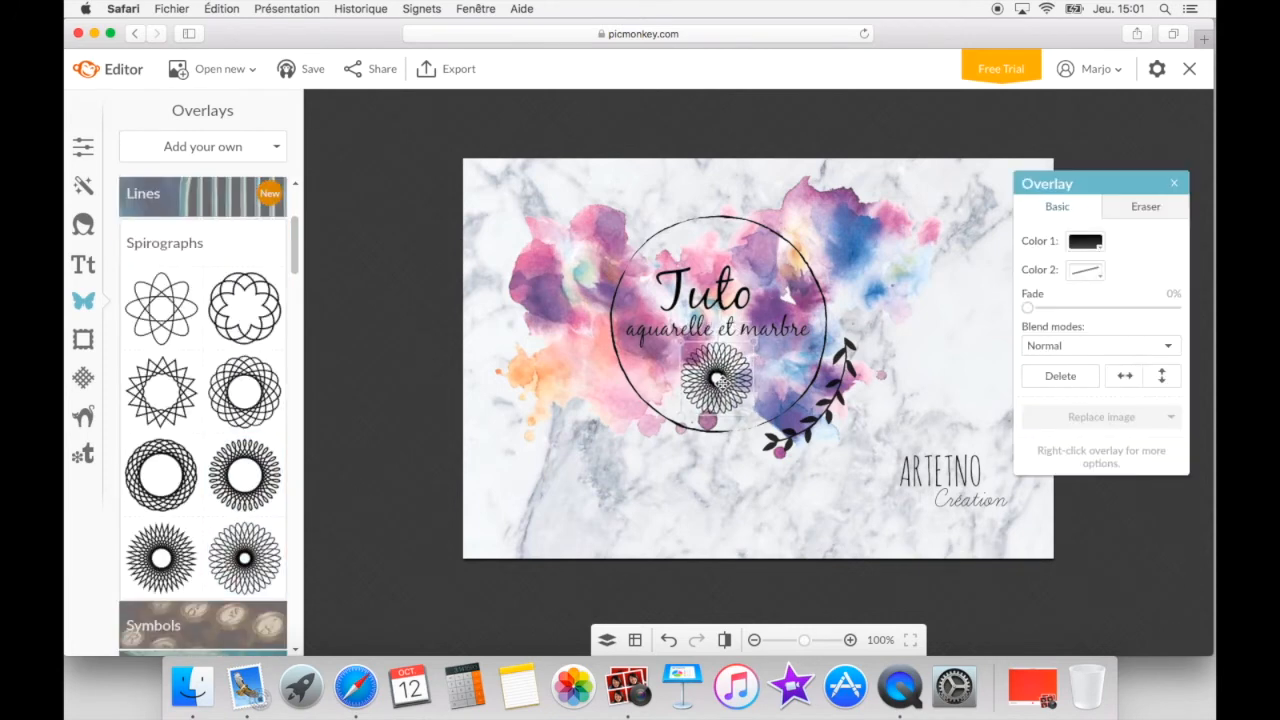
{"action": "left_click_drag", "start_coordinate": [715, 372], "coordinate": [580, 540]}
Step: Duplicate the spirograph twice and arrange the three at different sizes as a cluster in the lower-left corner
{"action": "key", "text": "super+c"}
{"action": "key", "text": "super+v"}
{"action": "key", "text": "super+v"}
{"action": "left_click", "coordinate": [548, 435]}
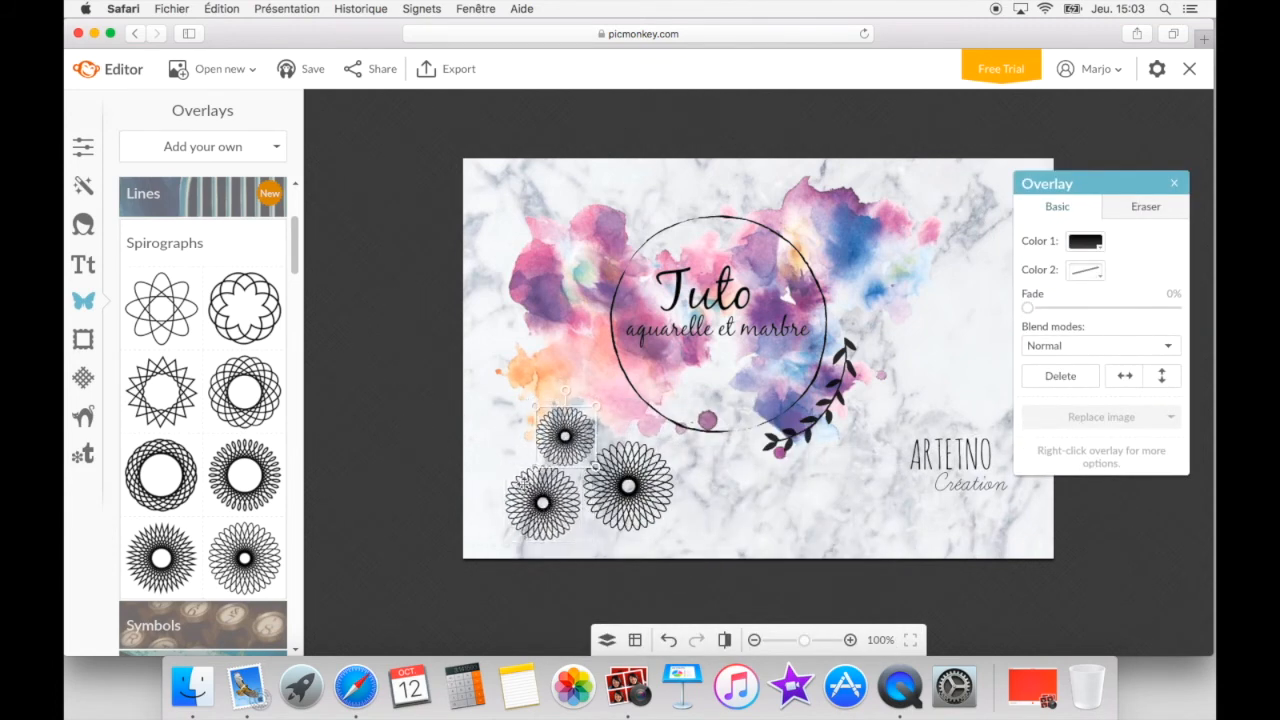
{"action": "left_click_drag", "start_coordinate": [506, 466], "coordinate": [486, 447]}
{"action": "left_click_drag", "start_coordinate": [562, 416], "coordinate": [561, 430]}
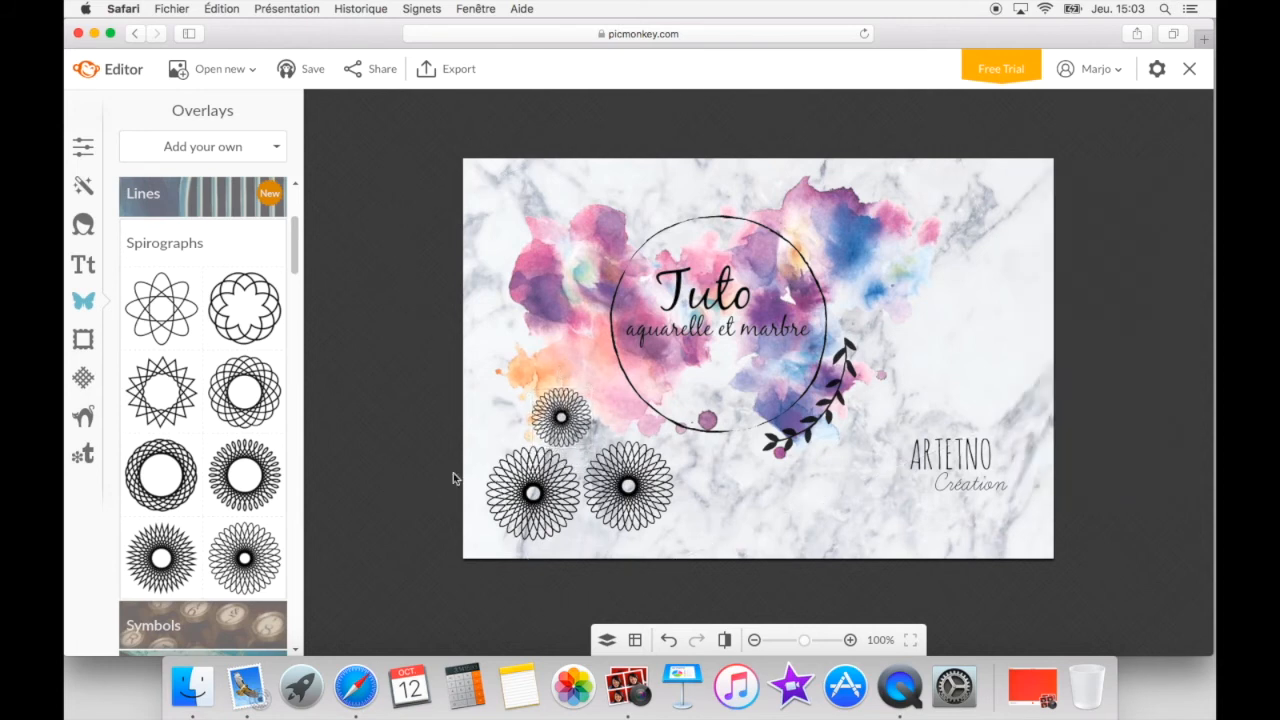
{"action": "left_click_drag", "start_coordinate": [672, 531], "coordinate": [662, 526]}
Step: Enlarge the lower-left spirograph of the cluster and delete the one to its right
{"action": "left_click", "coordinate": [680, 333]}
{"action": "left_click", "coordinate": [989, 478]}
{"action": "left_click", "coordinate": [530, 488]}
{"action": "left_click_drag", "start_coordinate": [582, 541], "coordinate": [607, 543]}
{"action": "left_click", "coordinate": [623, 485]}
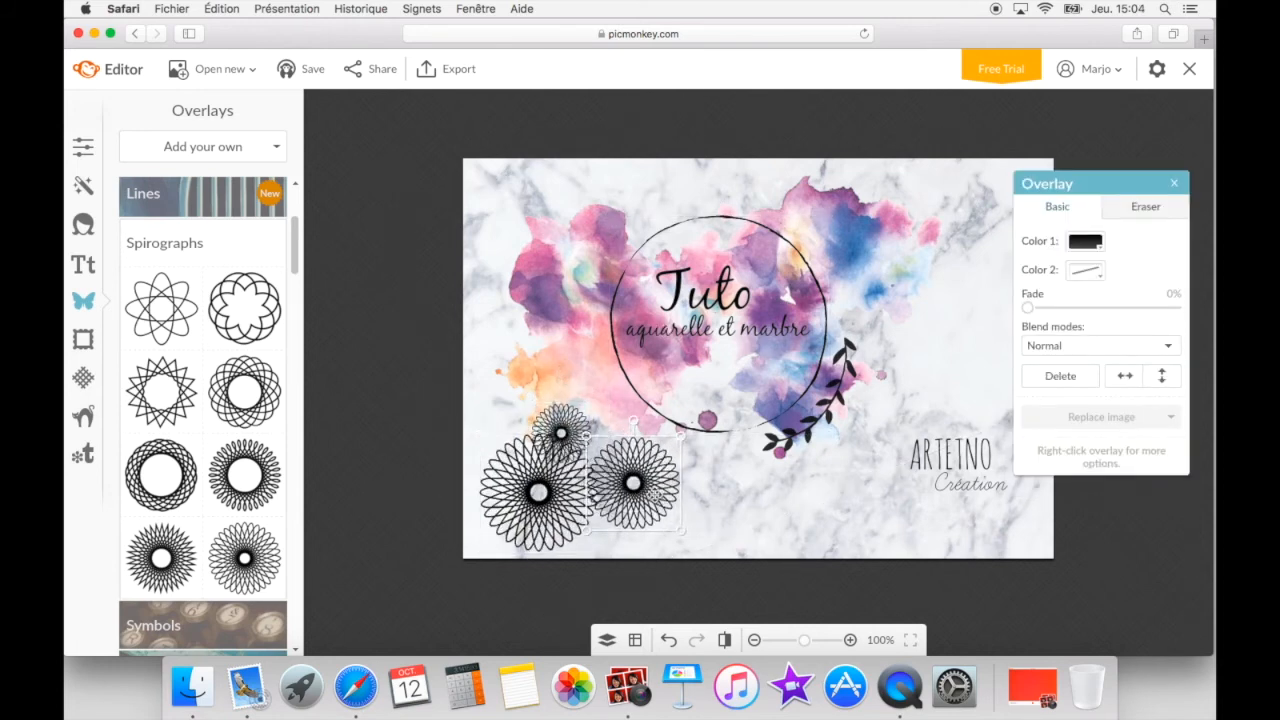
{"action": "key", "text": "Delete"}
Step: Place the small spirograph against the large one's lower-right edge and shift the pair up along the design's left side
{"action": "left_click", "coordinate": [561, 430]}
{"action": "left_click_drag", "start_coordinate": [561, 430], "coordinate": [612, 513]}
{"action": "left_click_drag", "start_coordinate": [480, 525], "coordinate": [478, 490]}
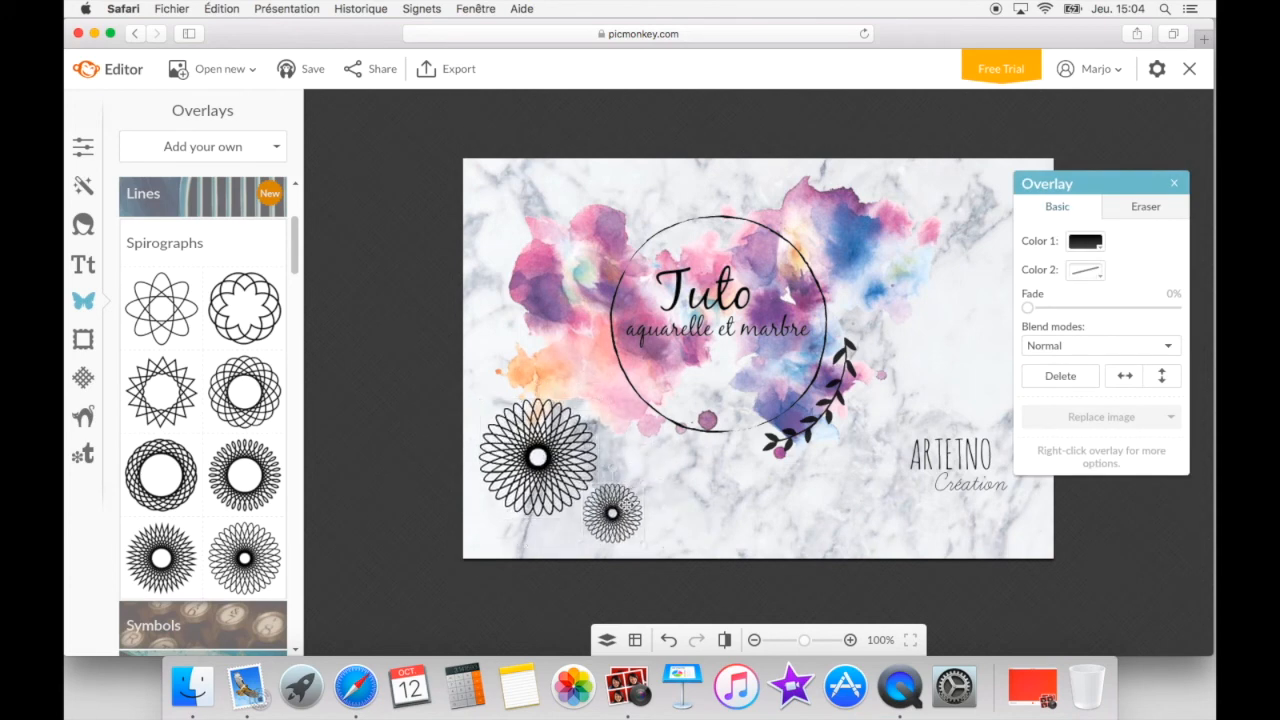
{"action": "left_click", "coordinate": [471, 542]}
{"action": "mouse_move", "coordinate": [612, 513]}
{"action": "left_mouse_down"}
{"action": "mouse_move", "coordinate": [895, 497]}
{"action": "mouse_move", "coordinate": [591, 520]}
{"action": "left_mouse_up"}
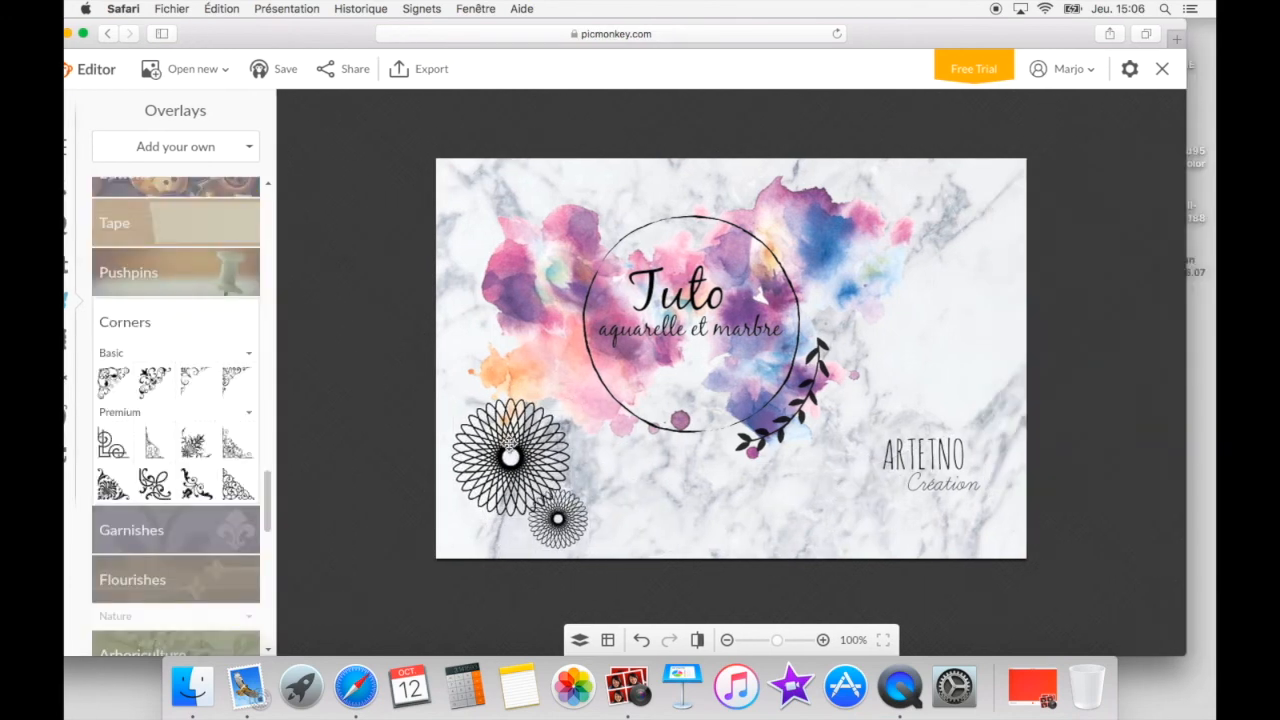
{"action": "left_click", "coordinate": [557, 513]}
{"action": "left_click_drag", "start_coordinate": [557, 513], "coordinate": [542, 468]}
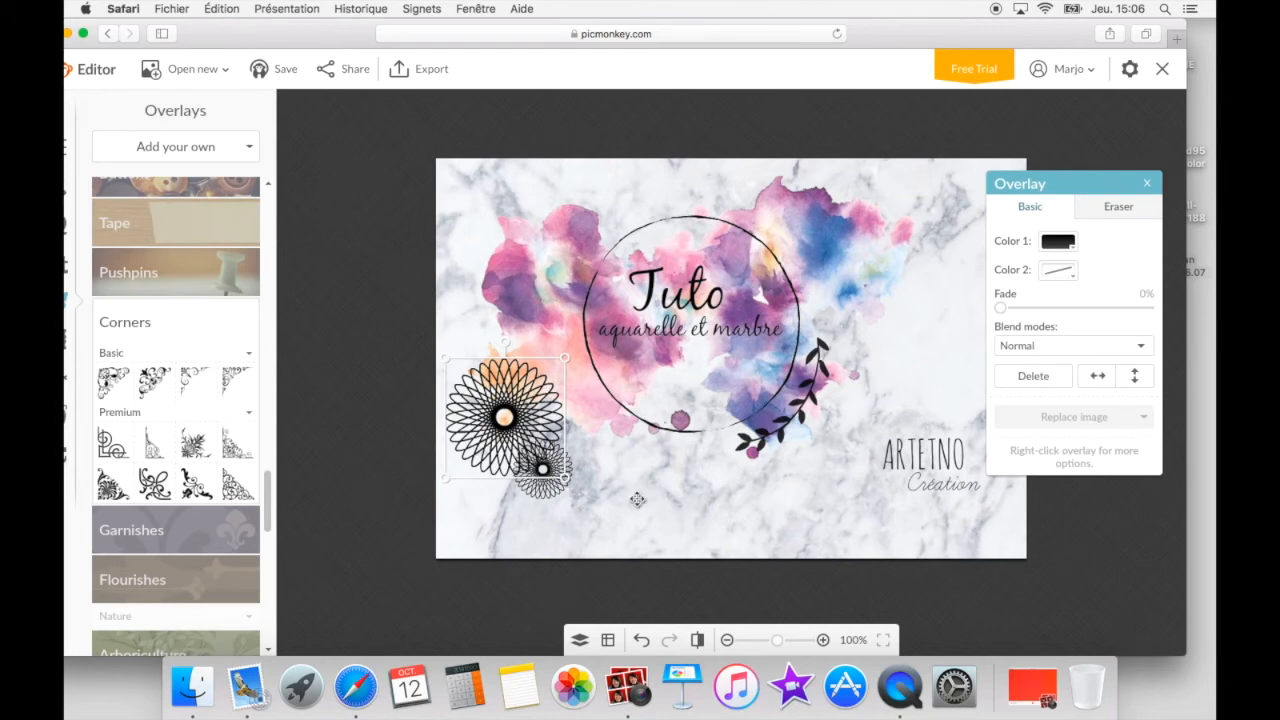
{"action": "left_click", "coordinate": [697, 594]}
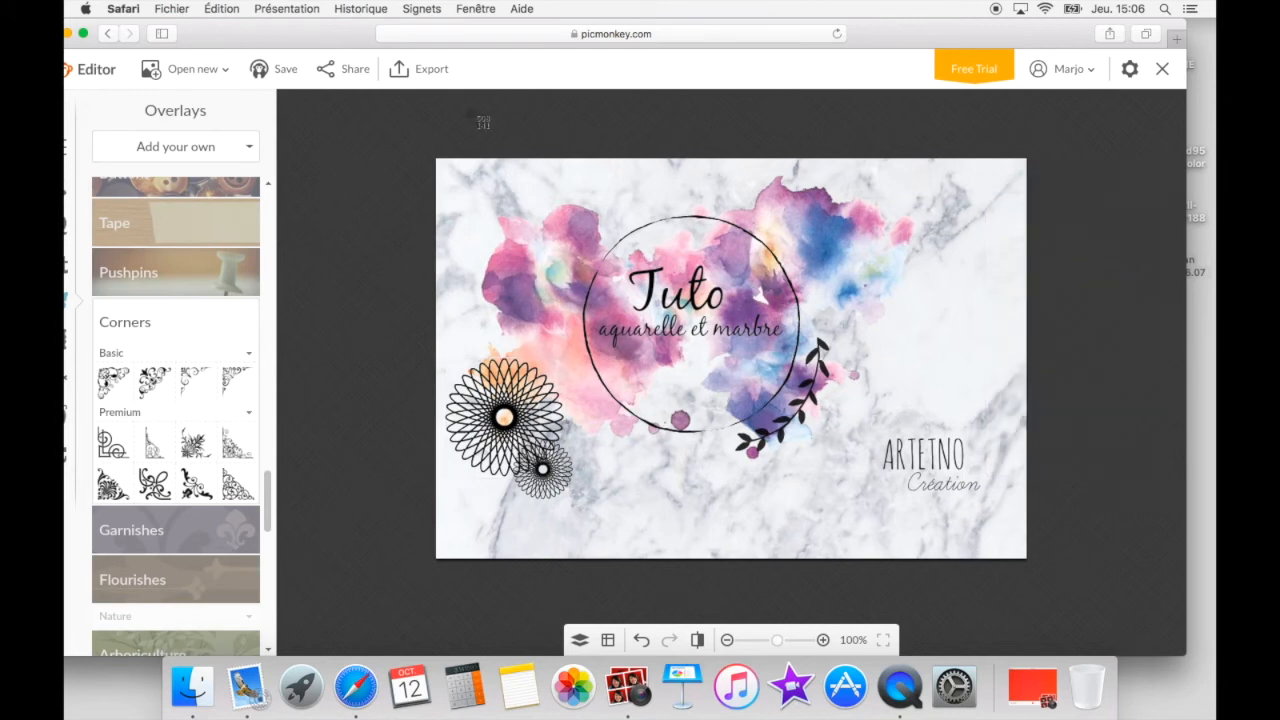
Step: Capture the design canvas as a screenshot, reveal the desktop and select the capture ending in 15.06.07
{"action": "left_click_drag", "start_coordinate": [436, 160], "coordinate": [1019, 522]}
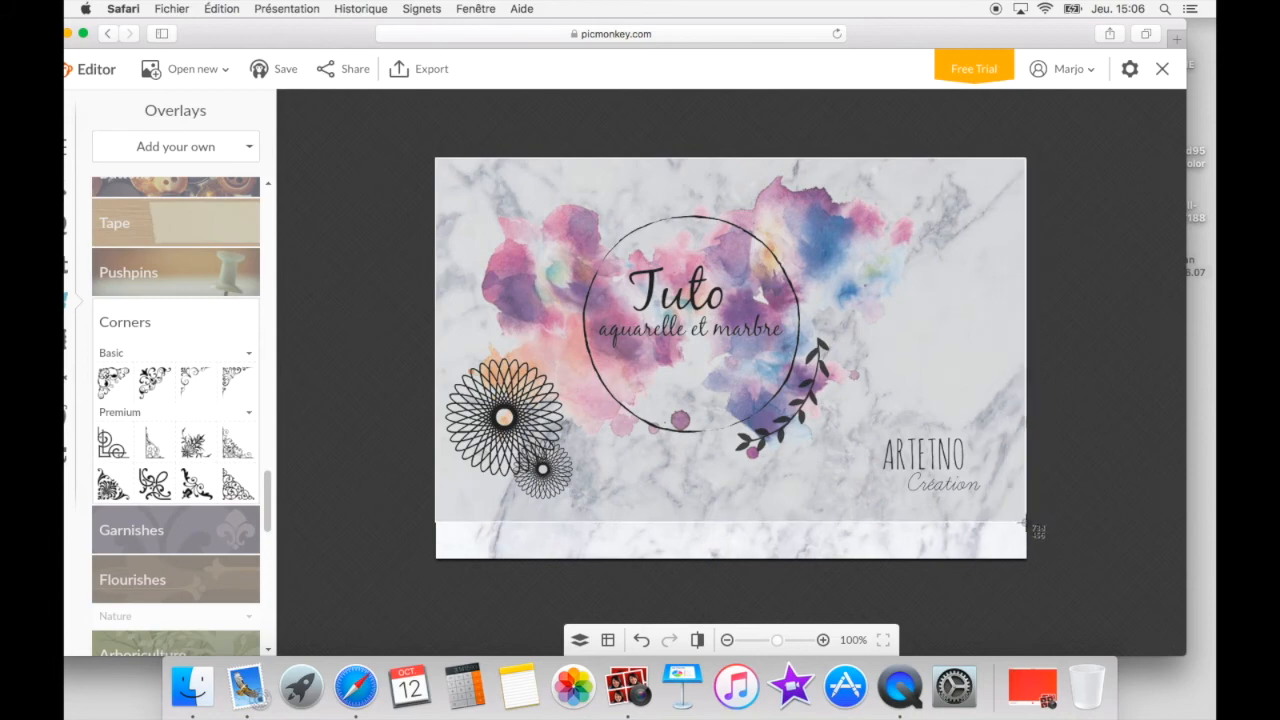
{"action": "left_click_drag", "start_coordinate": [1022, 521], "coordinate": [1022, 521]}
{"action": "key", "text": "F11"}
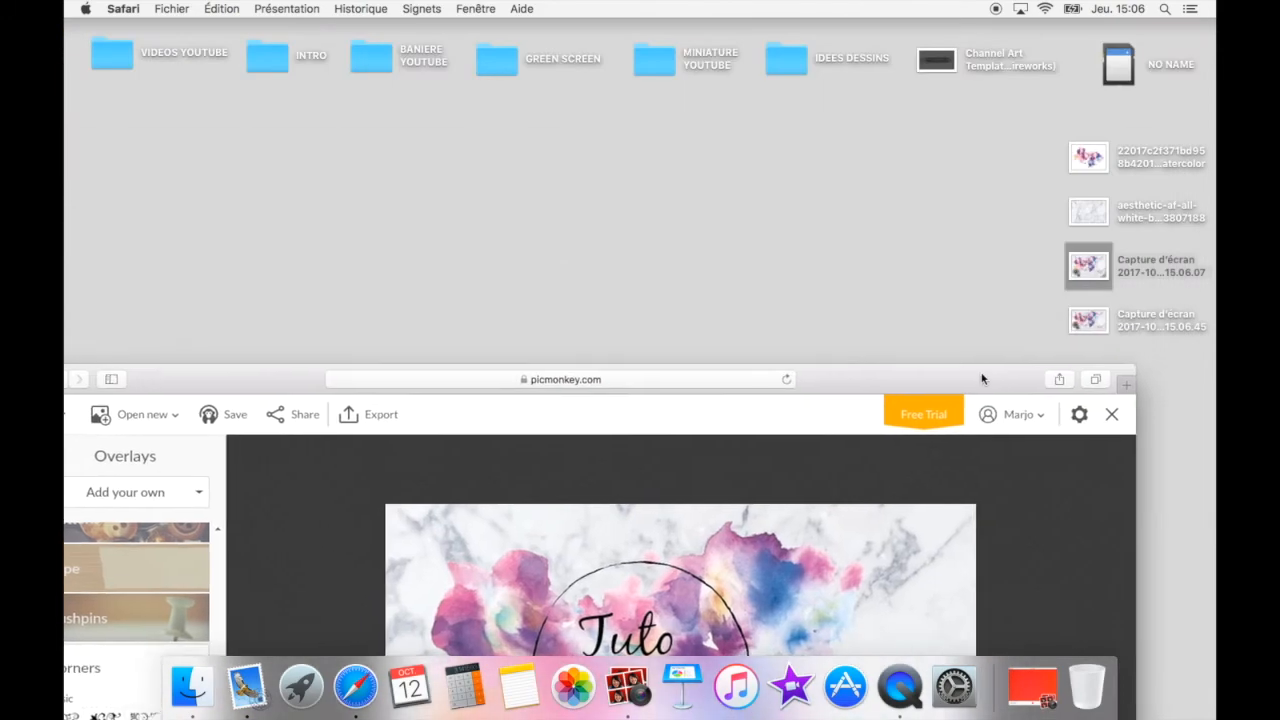
{"action": "left_click", "coordinate": [1097, 266]}
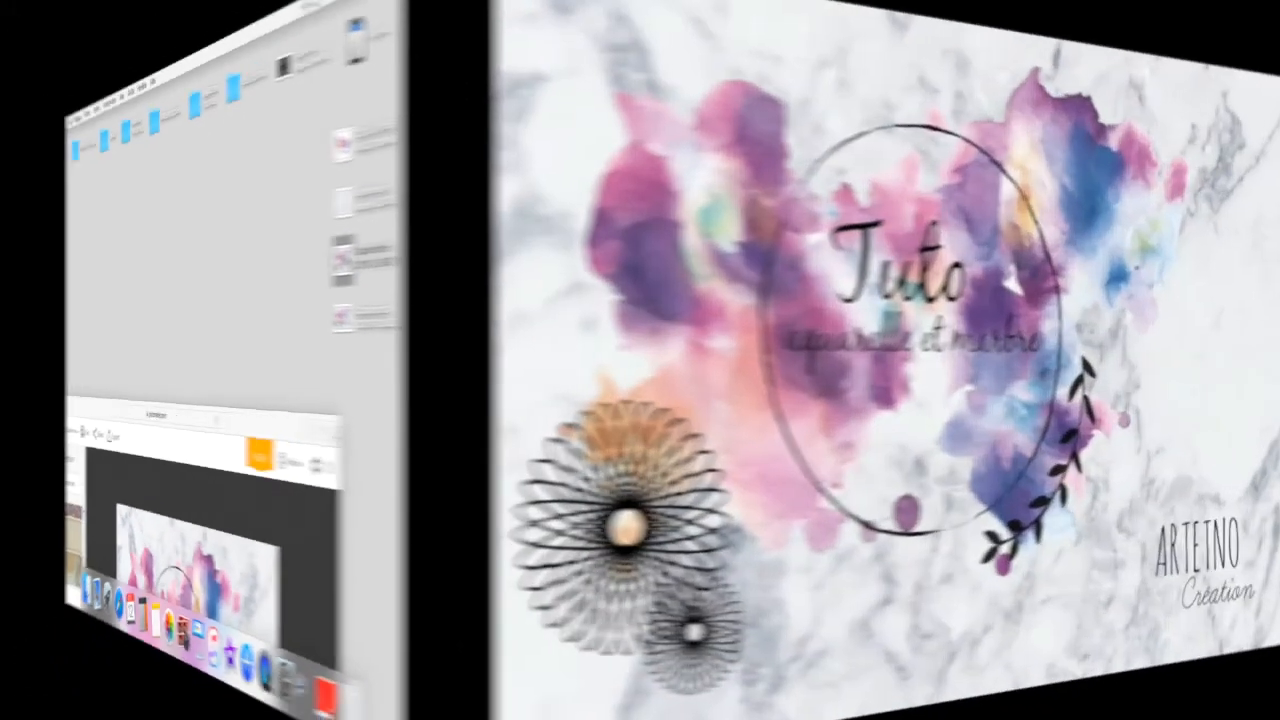